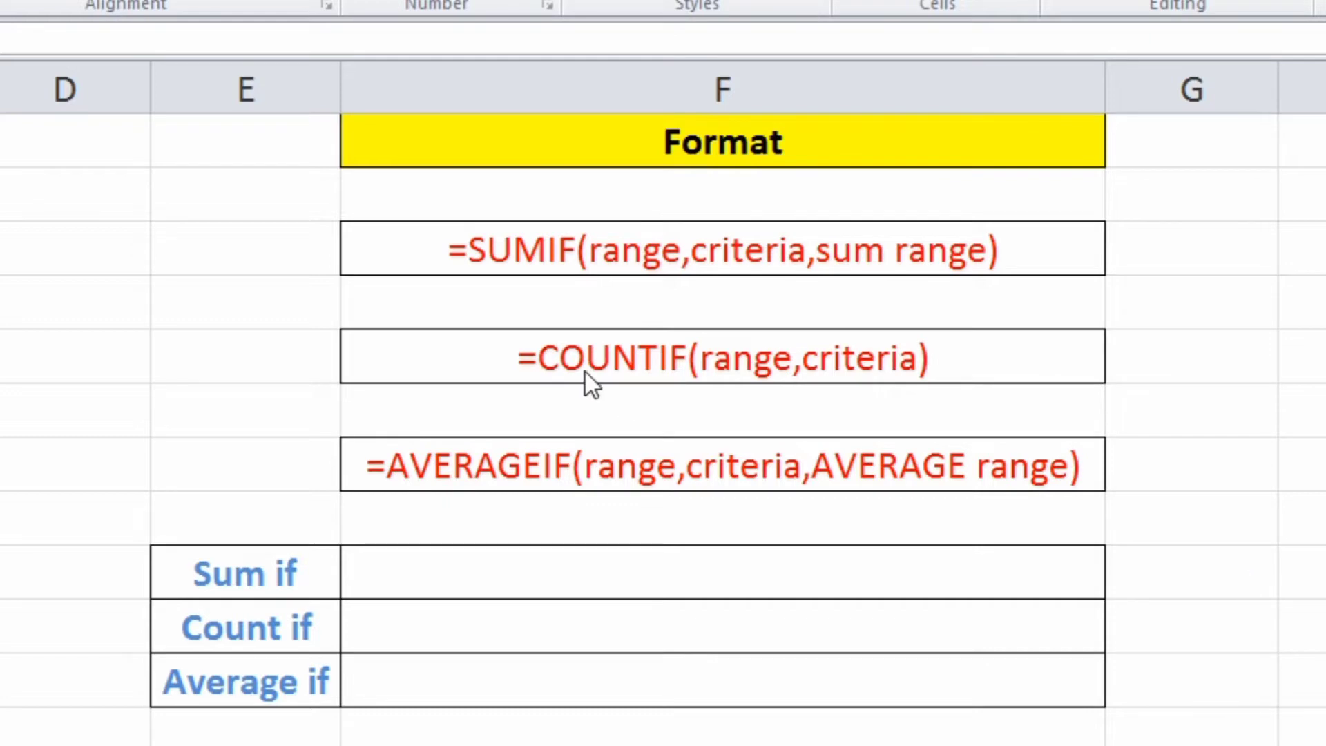
{"action": "left_click", "coordinate": [428, 233]}
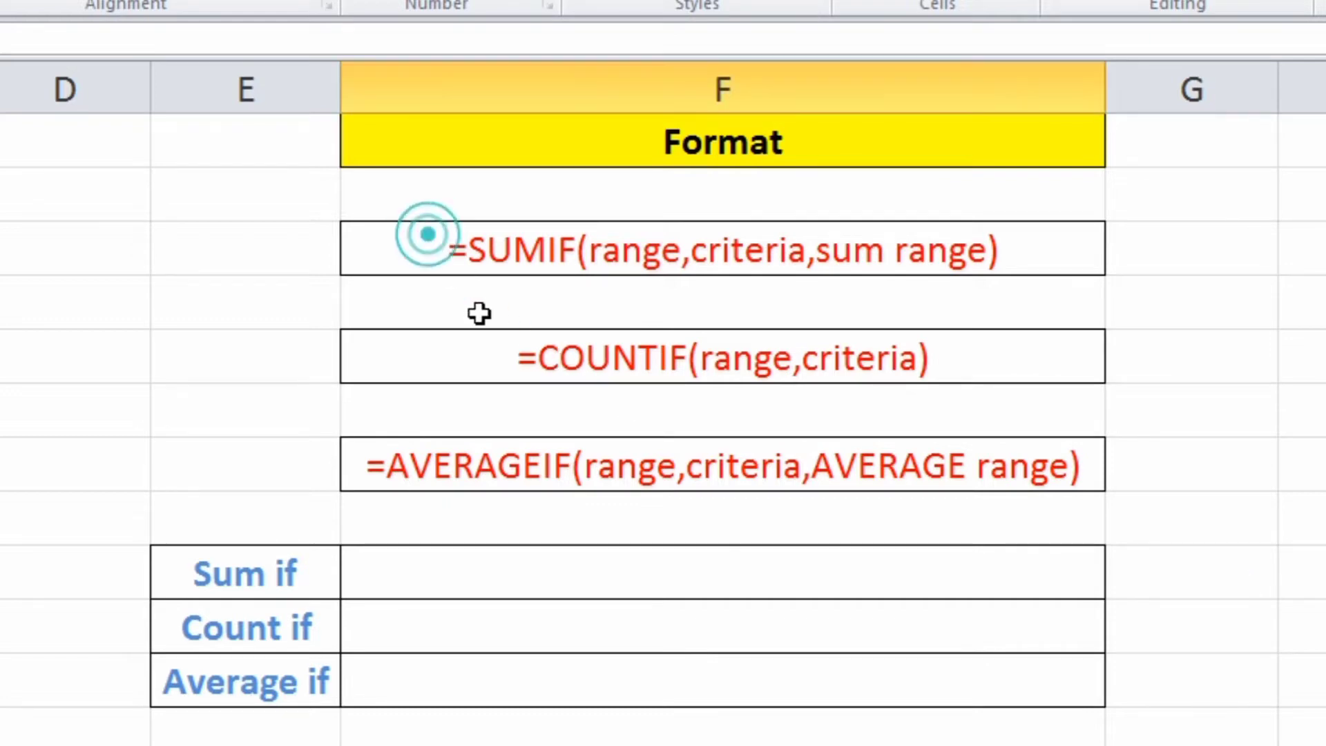
{"action": "left_click", "coordinate": [494, 351]}
{"action": "left_click", "coordinate": [491, 453]}
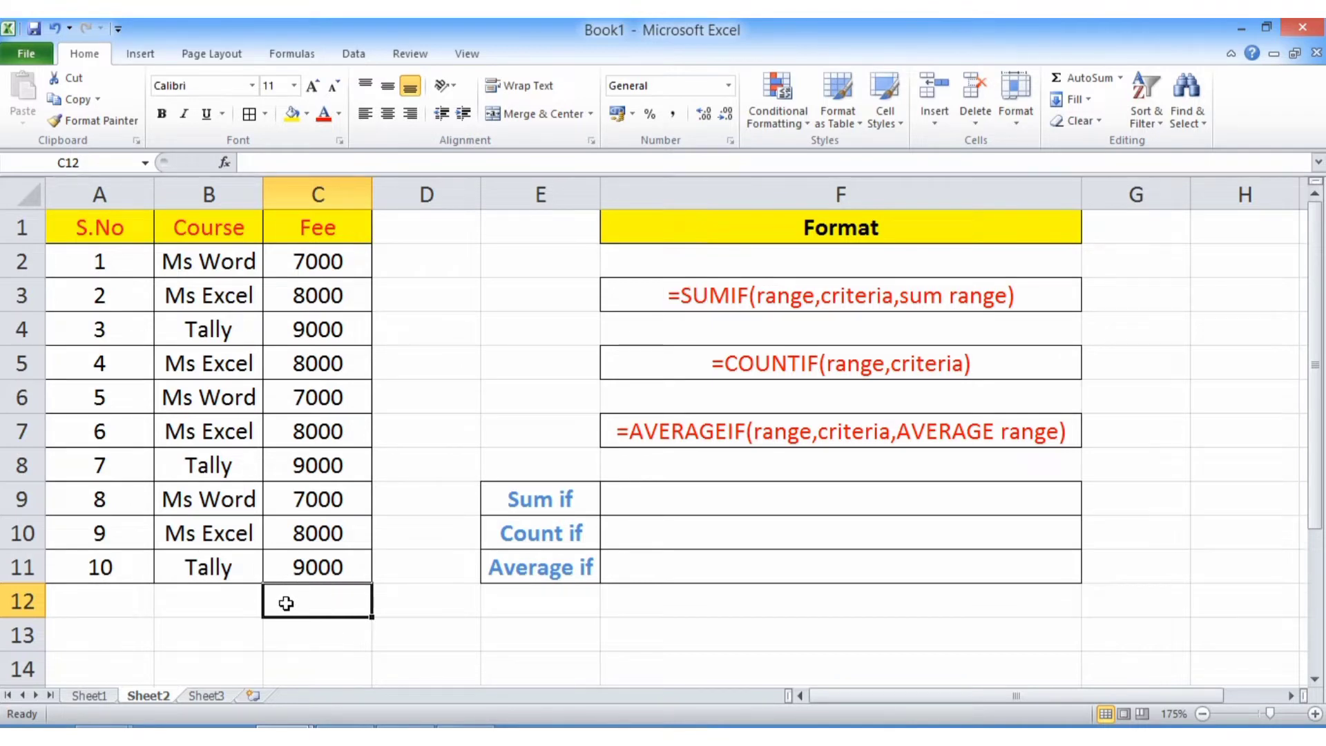
Total the Fee column in C12 with a SUM formula over C2:C11.
{"action": "key", "text": "alt+equal"}
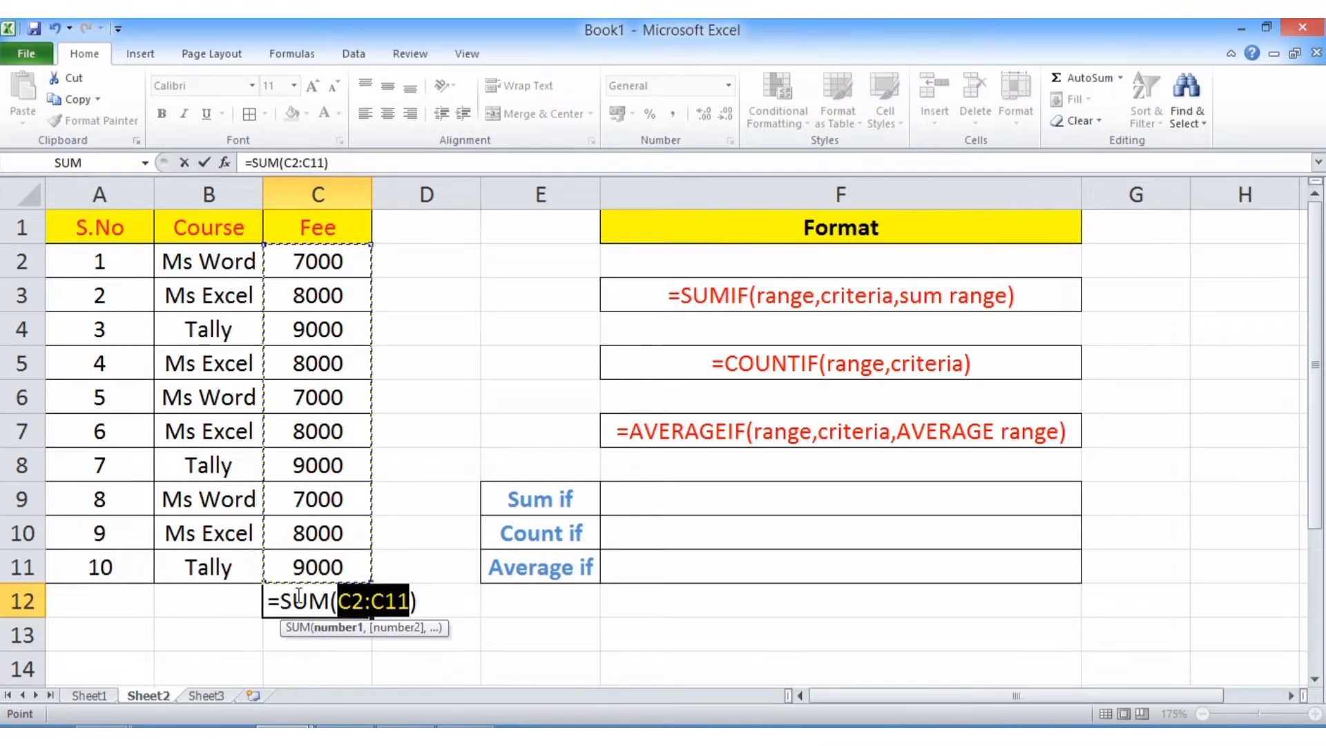
{"action": "key", "text": "Return"}
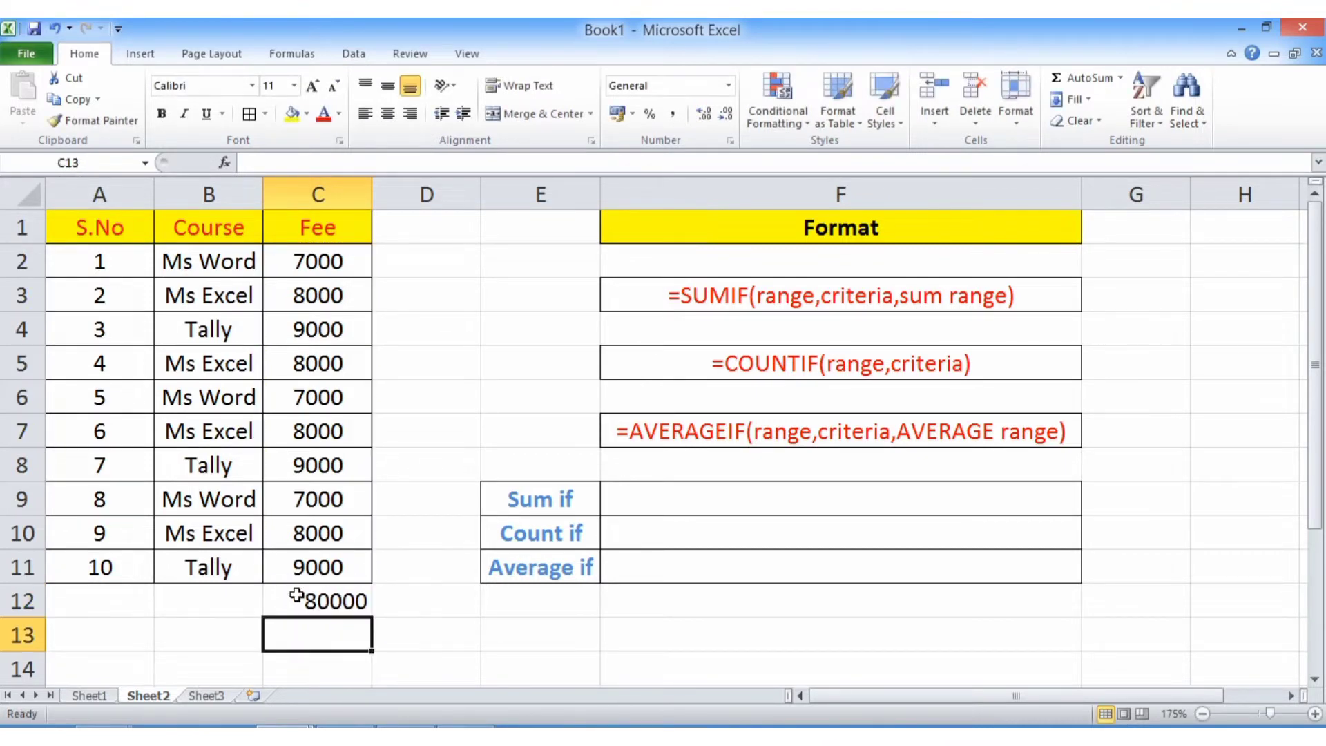
{"action": "left_click", "coordinate": [297, 595]}
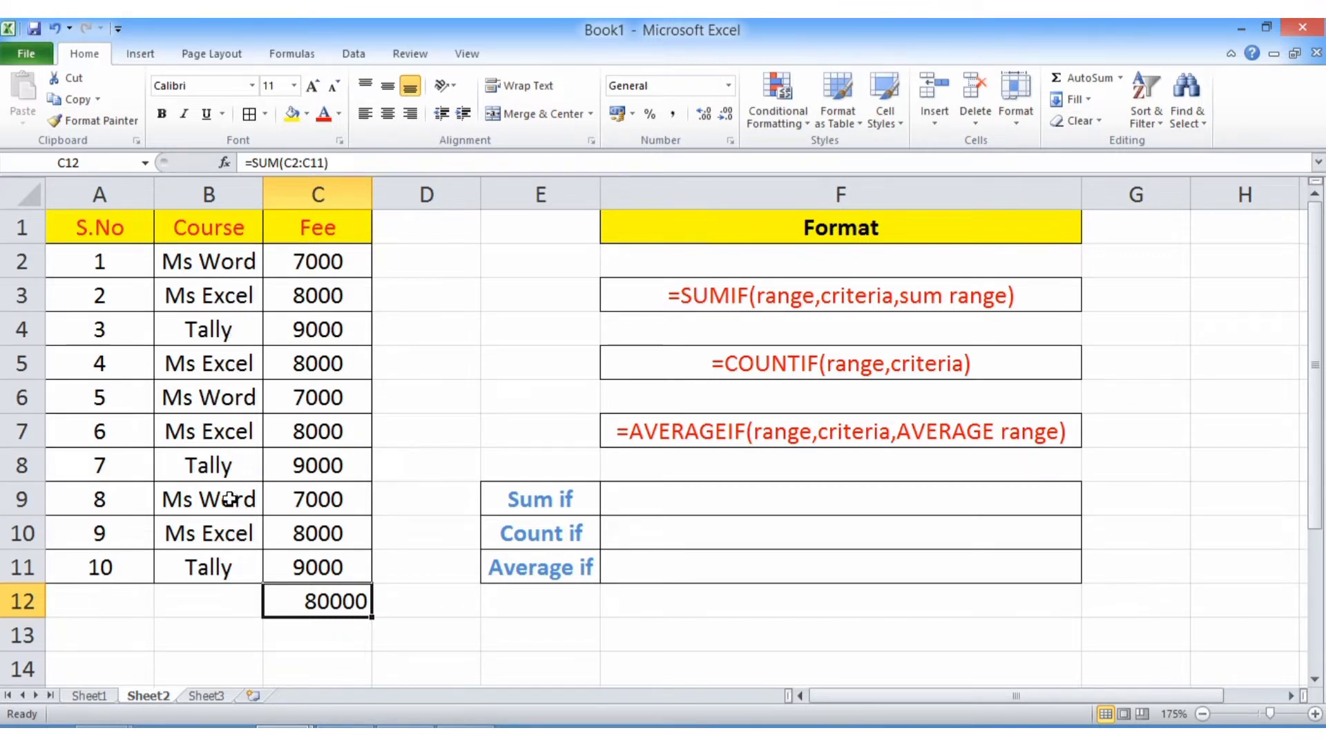
Centre-align the empty result cell F9 next to the Sum if label.
{"action": "left_click", "coordinate": [519, 498]}
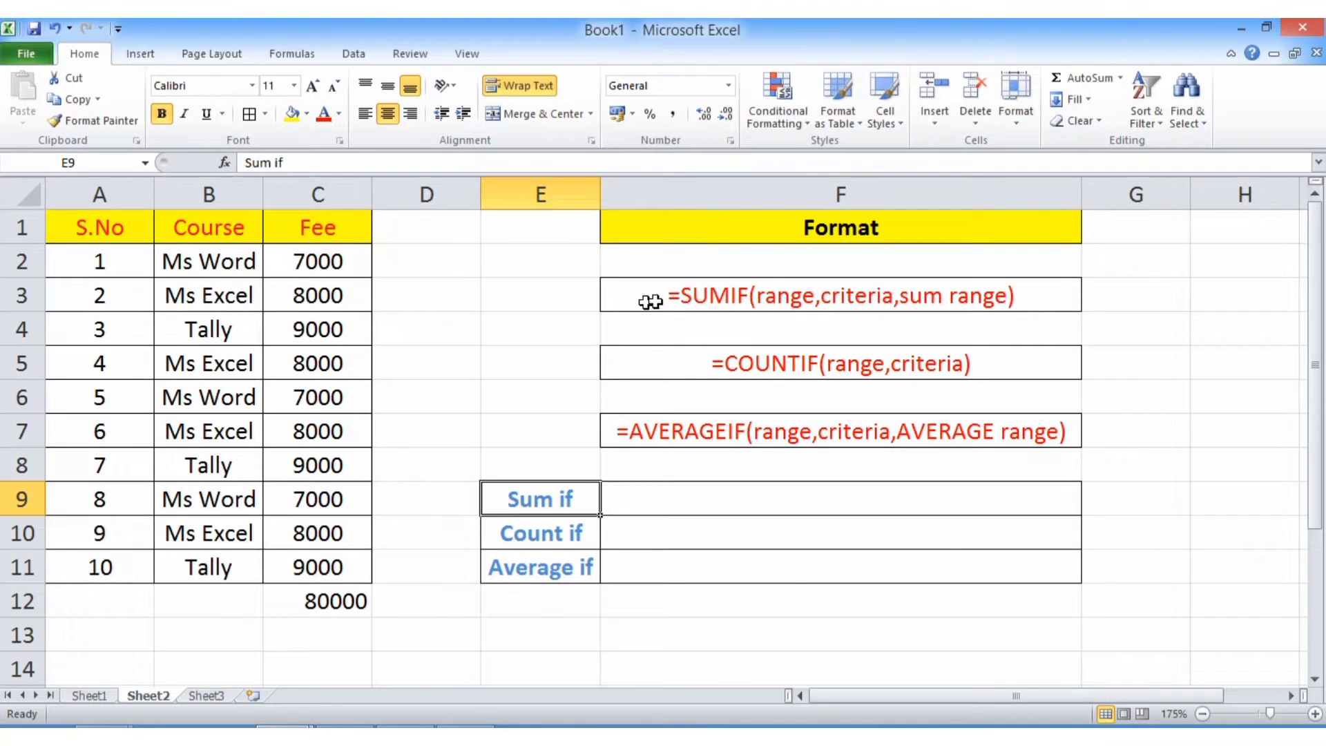
{"action": "left_click", "coordinate": [676, 300]}
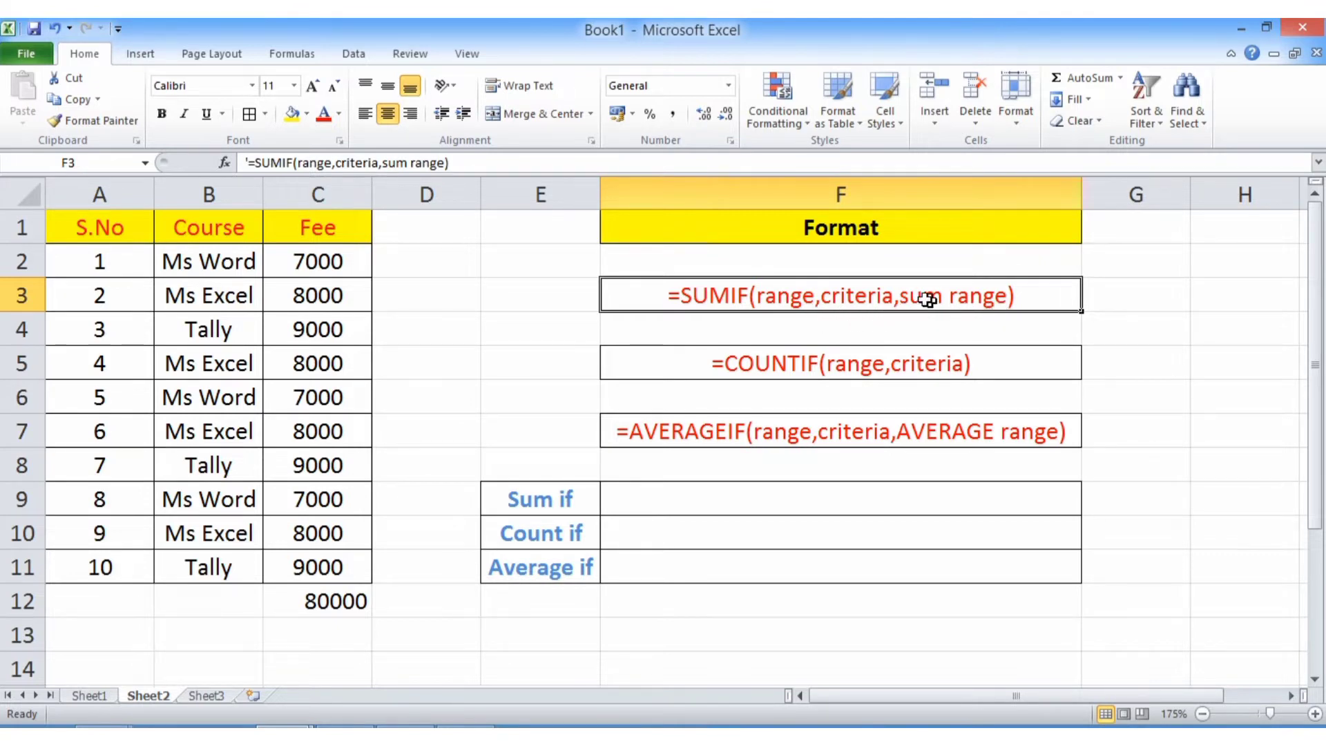
{"action": "left_click", "coordinate": [735, 497]}
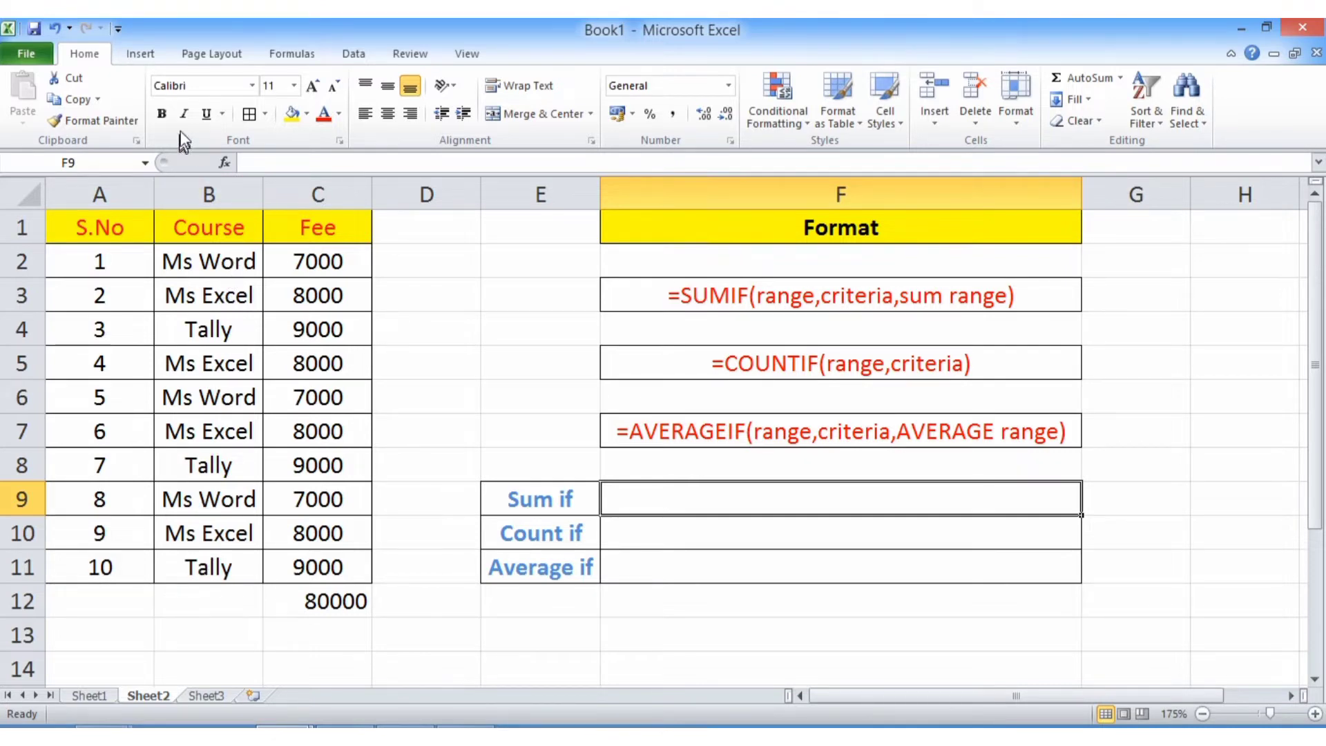
{"action": "left_click", "coordinate": [389, 119]}
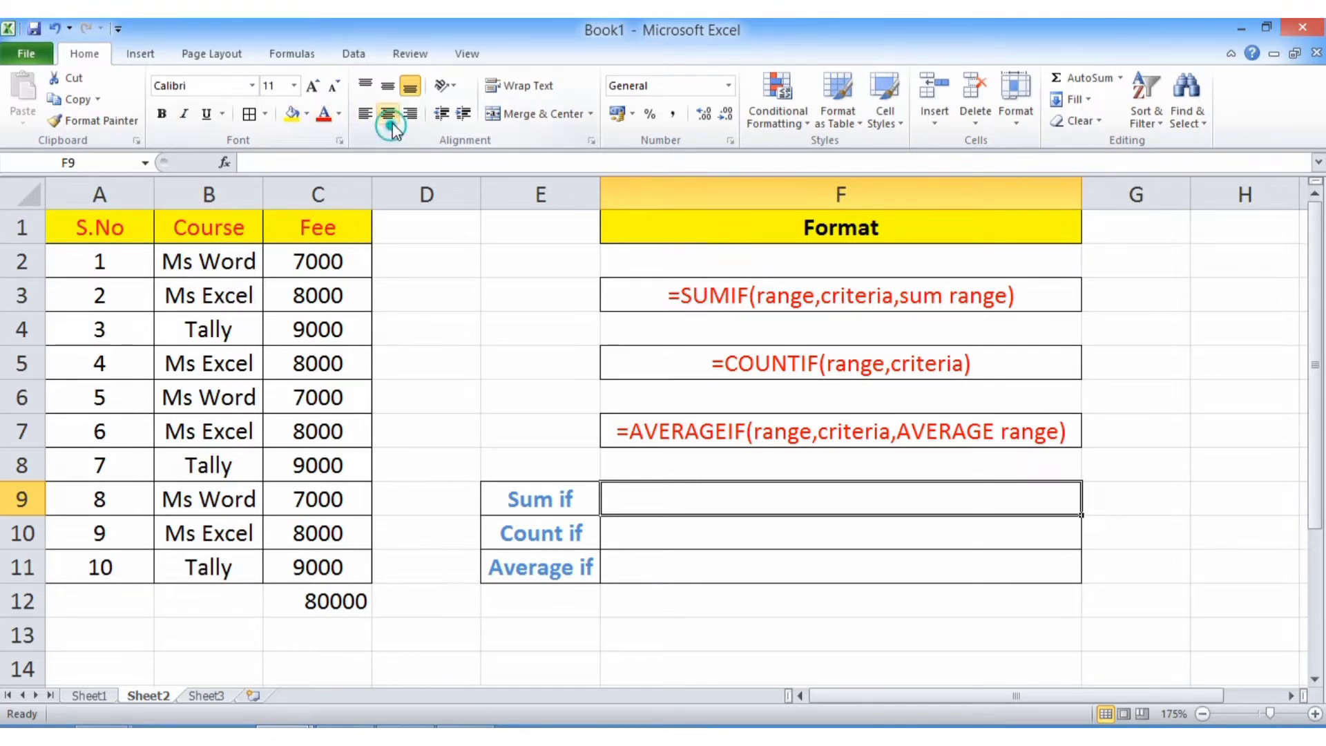
Enter =sumif(B2:B11,"Ms Excel",C2:C11) in F9 to add up the fees of the Ms Excel course.
{"action": "left_click", "coordinate": [734, 506]}
{"action": "type", "text": "="}
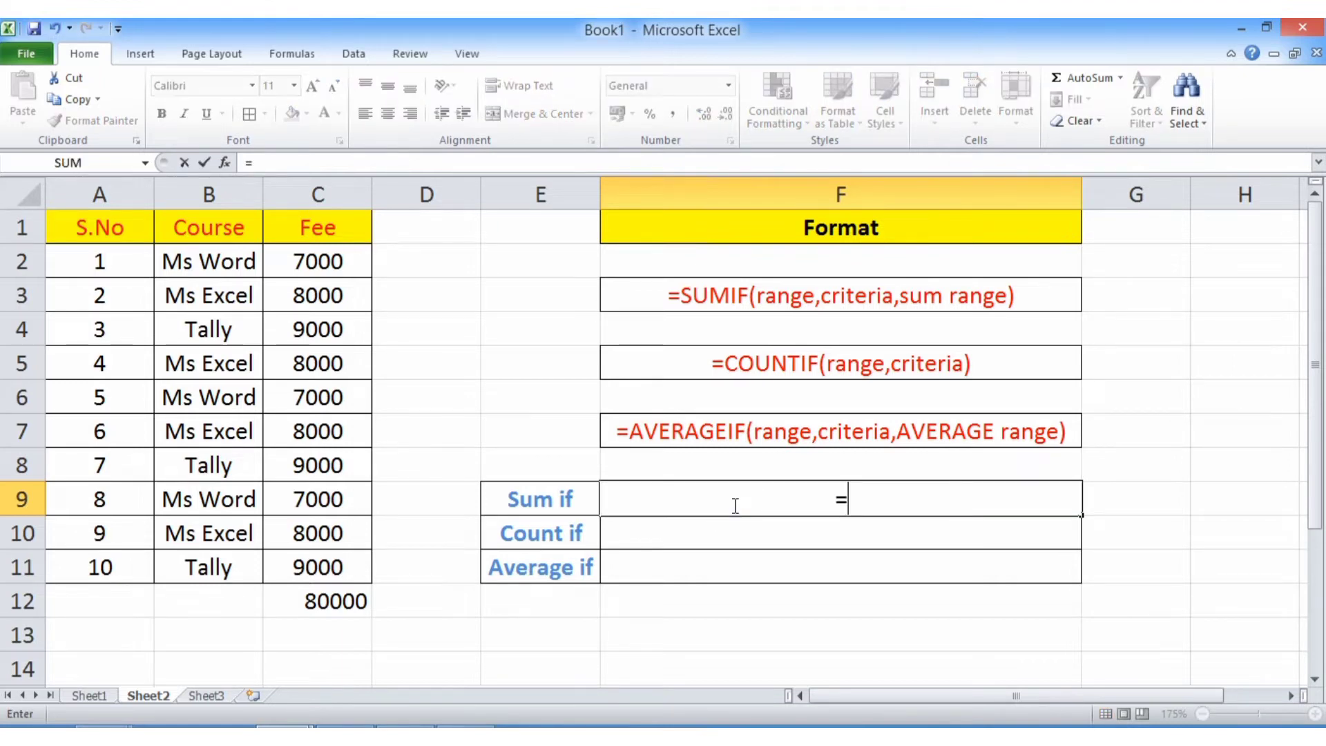
{"action": "type", "text": "sumif"}
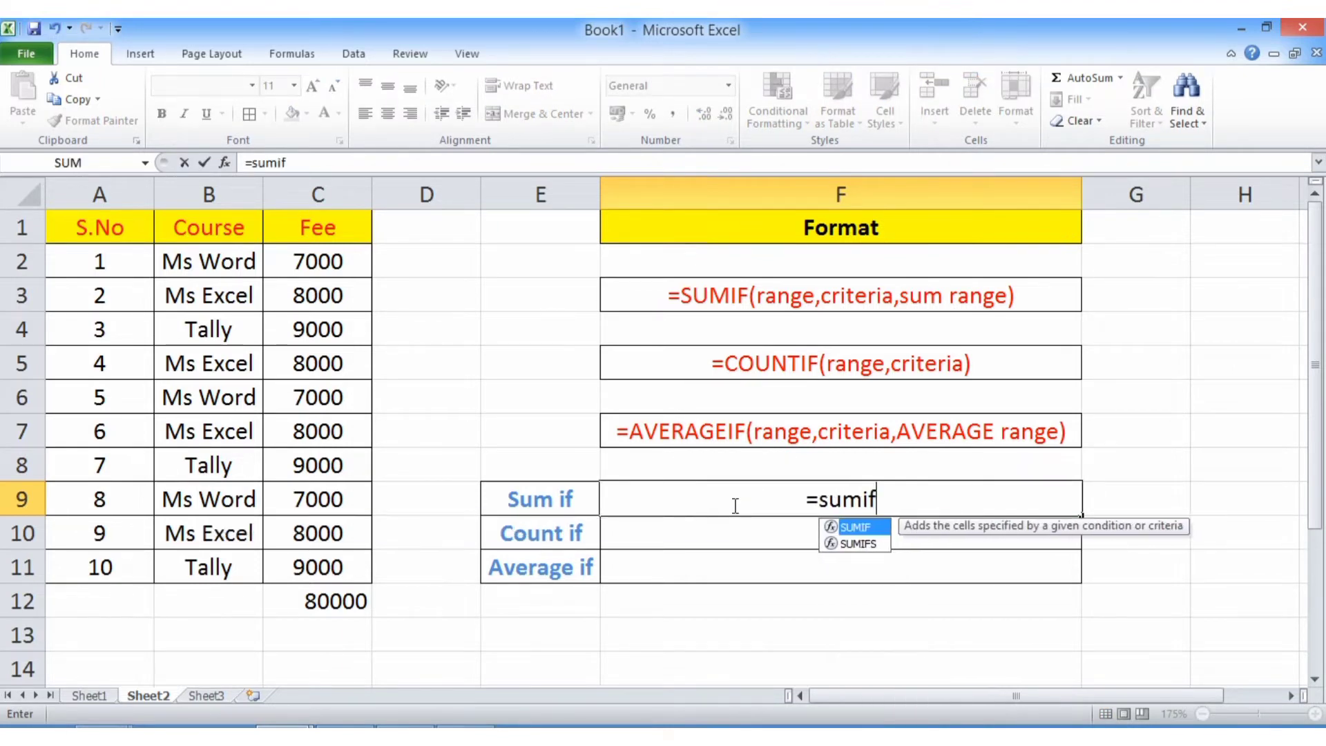
{"action": "type", "text": "("}
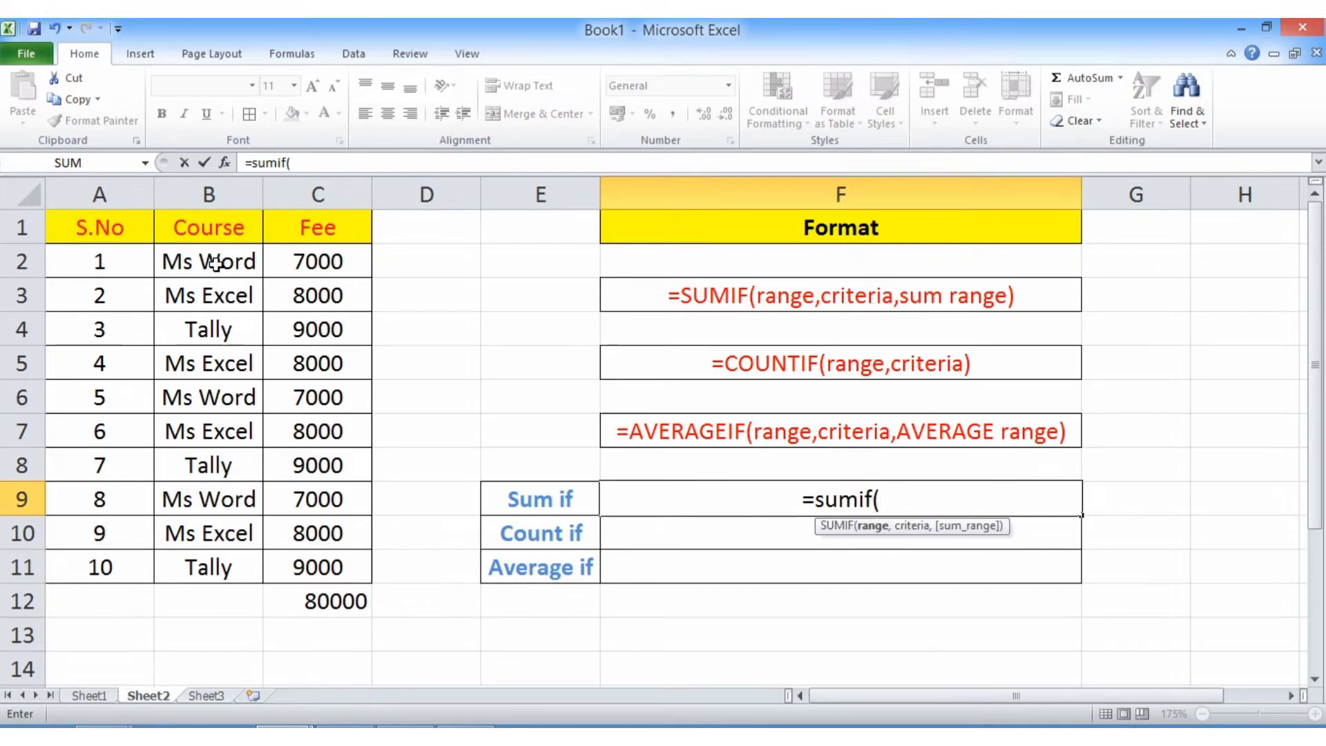
{"action": "left_click_drag", "start_coordinate": [207, 260], "coordinate": [198, 567]}
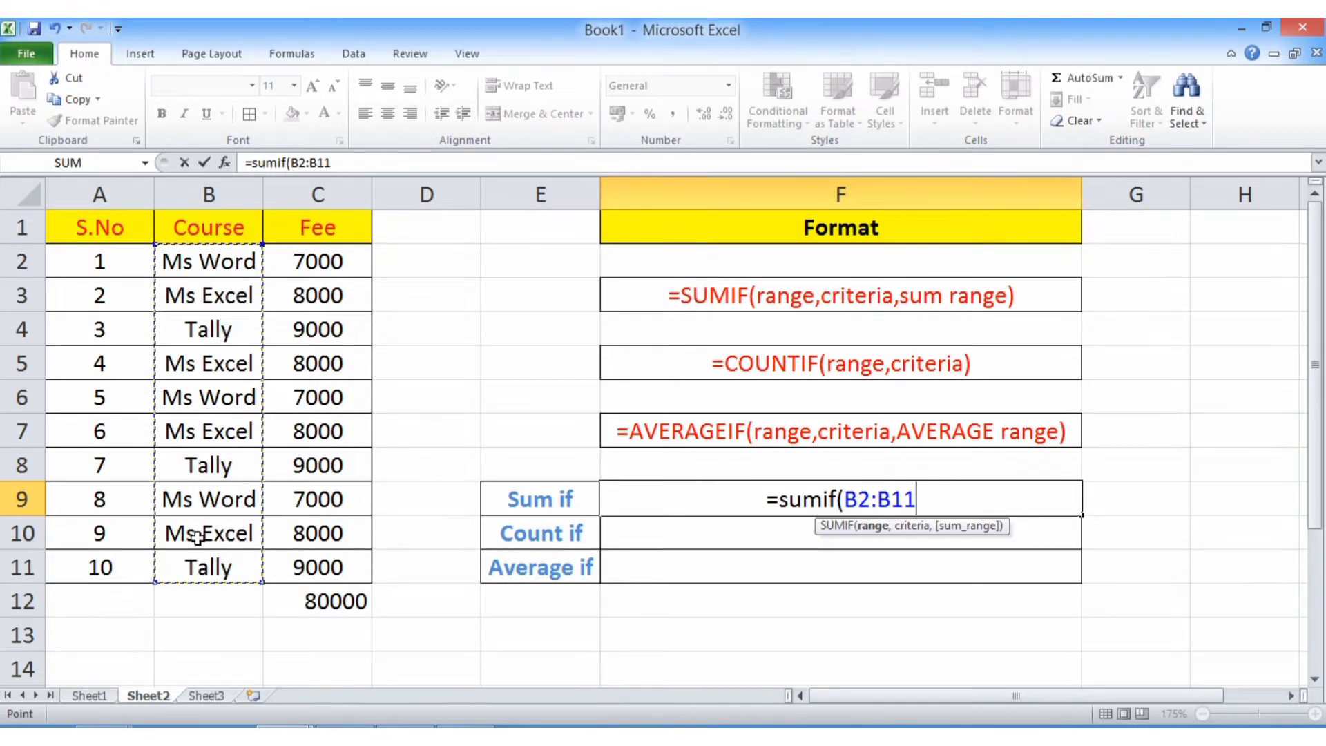
{"action": "type", "text": ",\""}
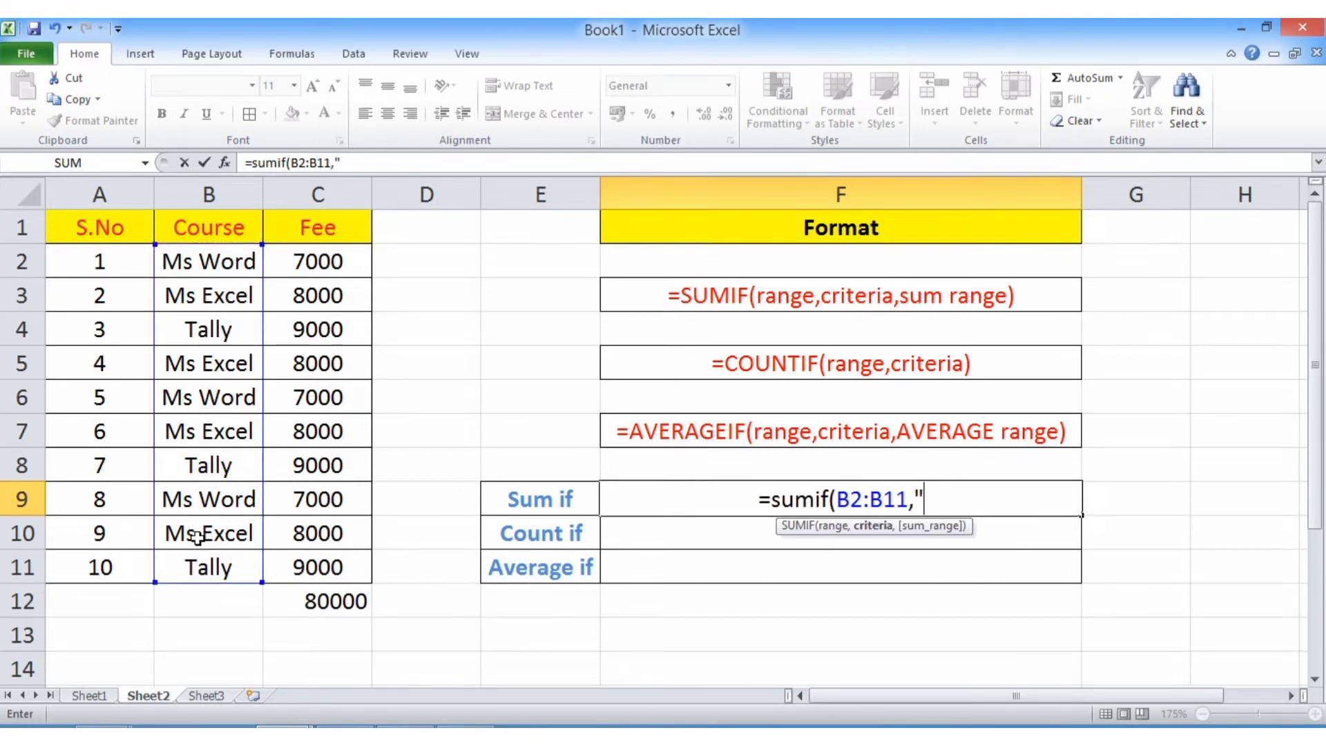
{"action": "type", "text": "Ms"}
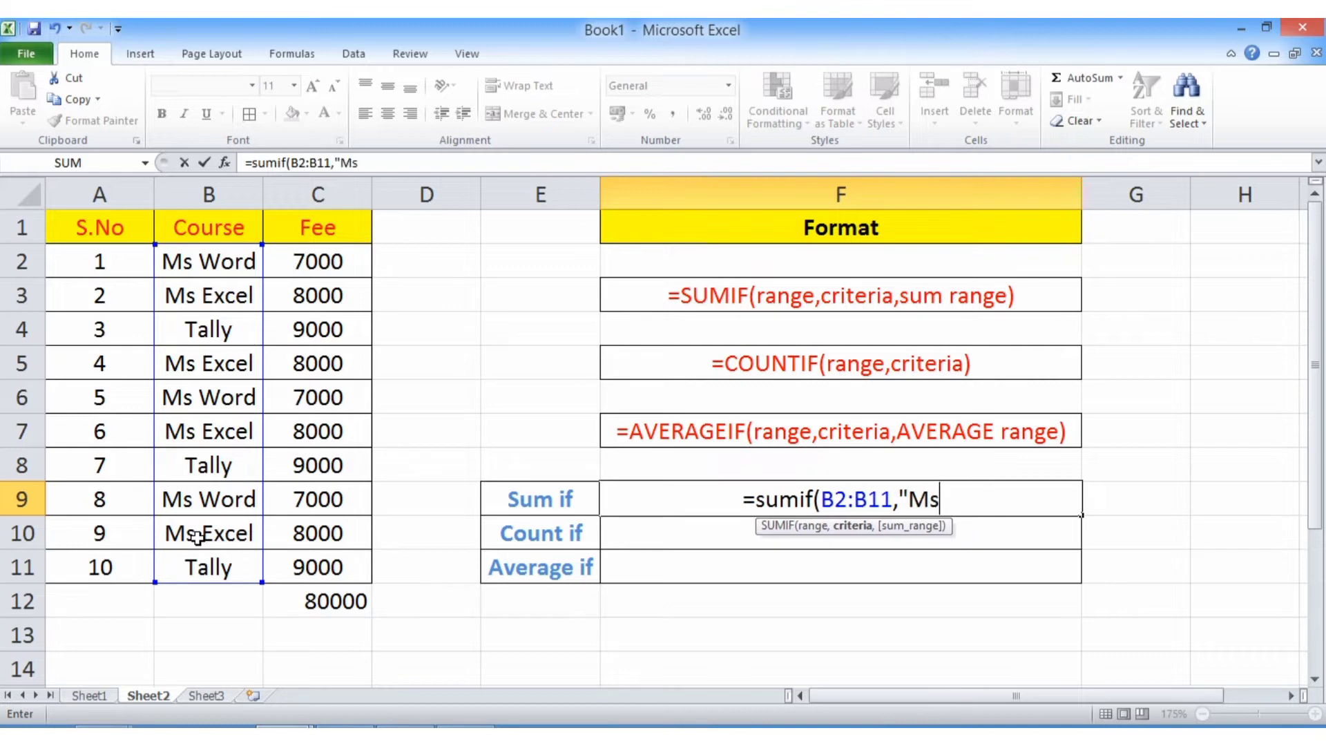
{"action": "type", "text": " E"}
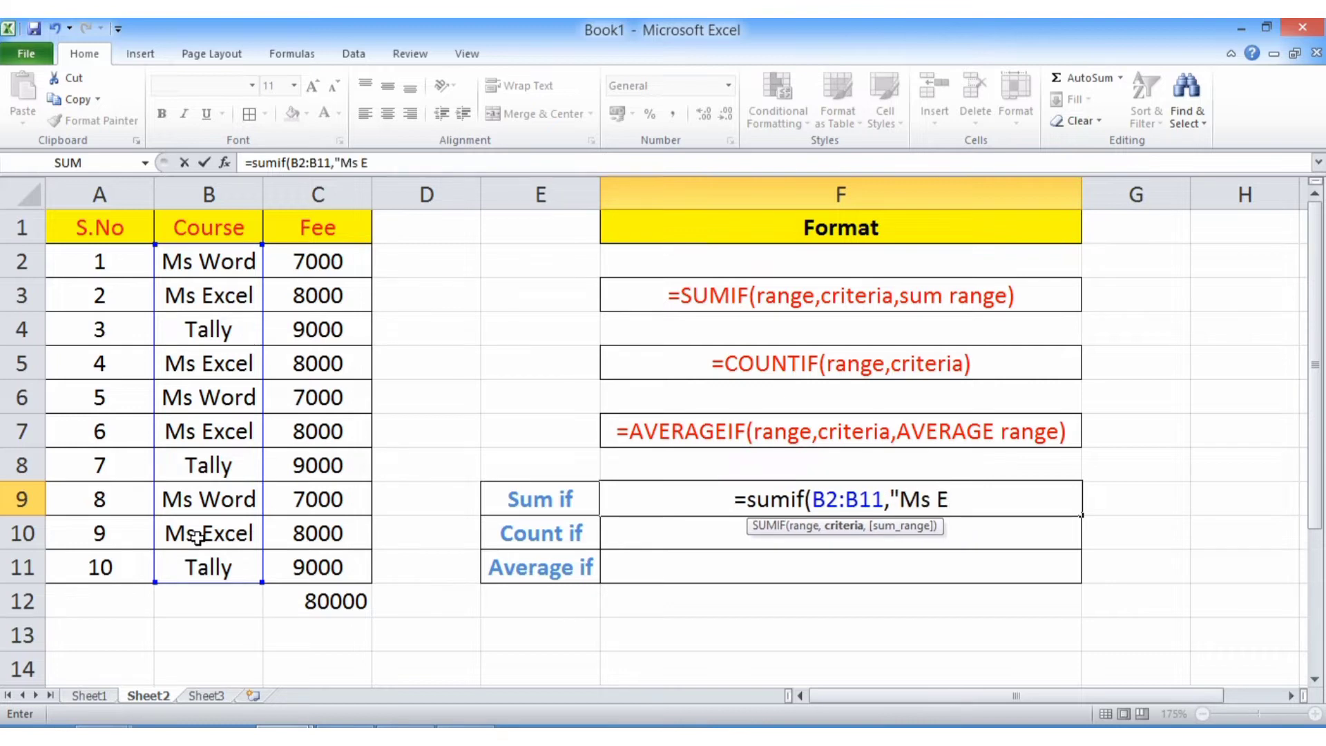
{"action": "type", "text": "xcel\""}
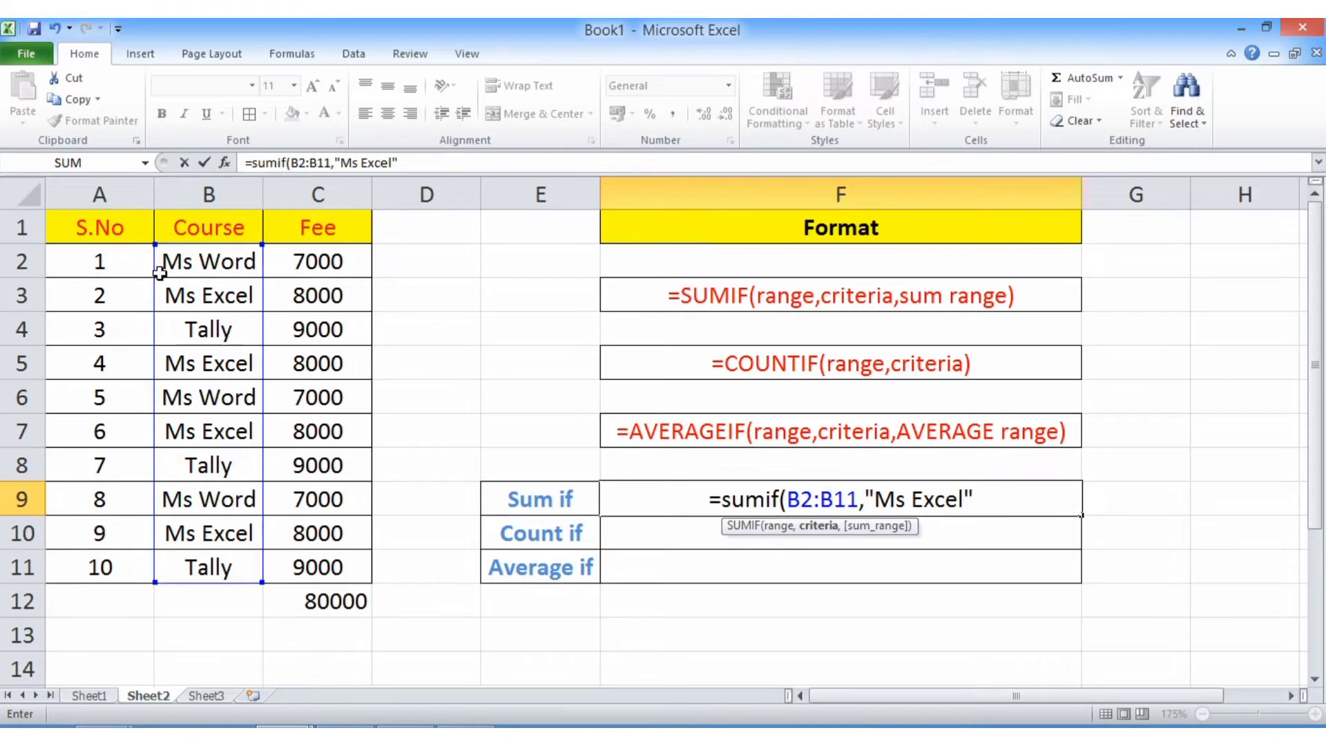
{"action": "type", "text": ","}
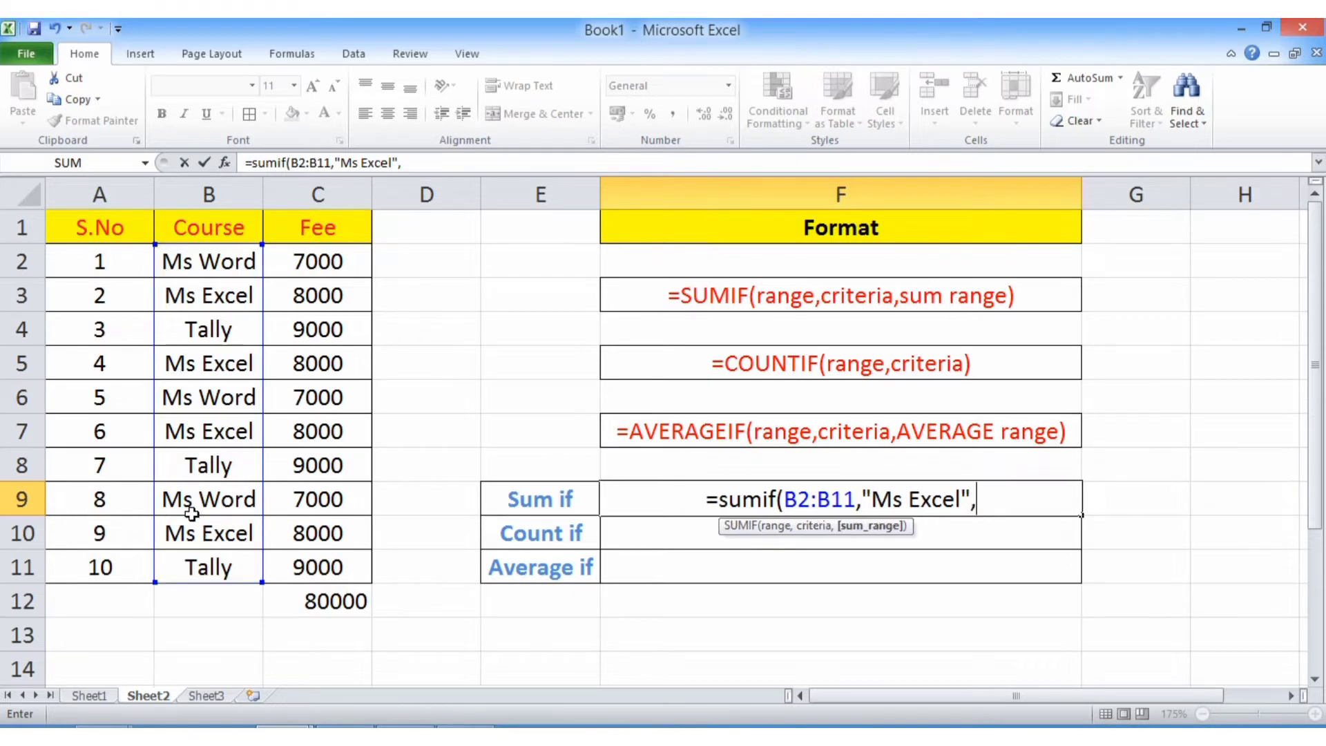
{"action": "left_click_drag", "start_coordinate": [315, 259], "coordinate": [320, 552]}
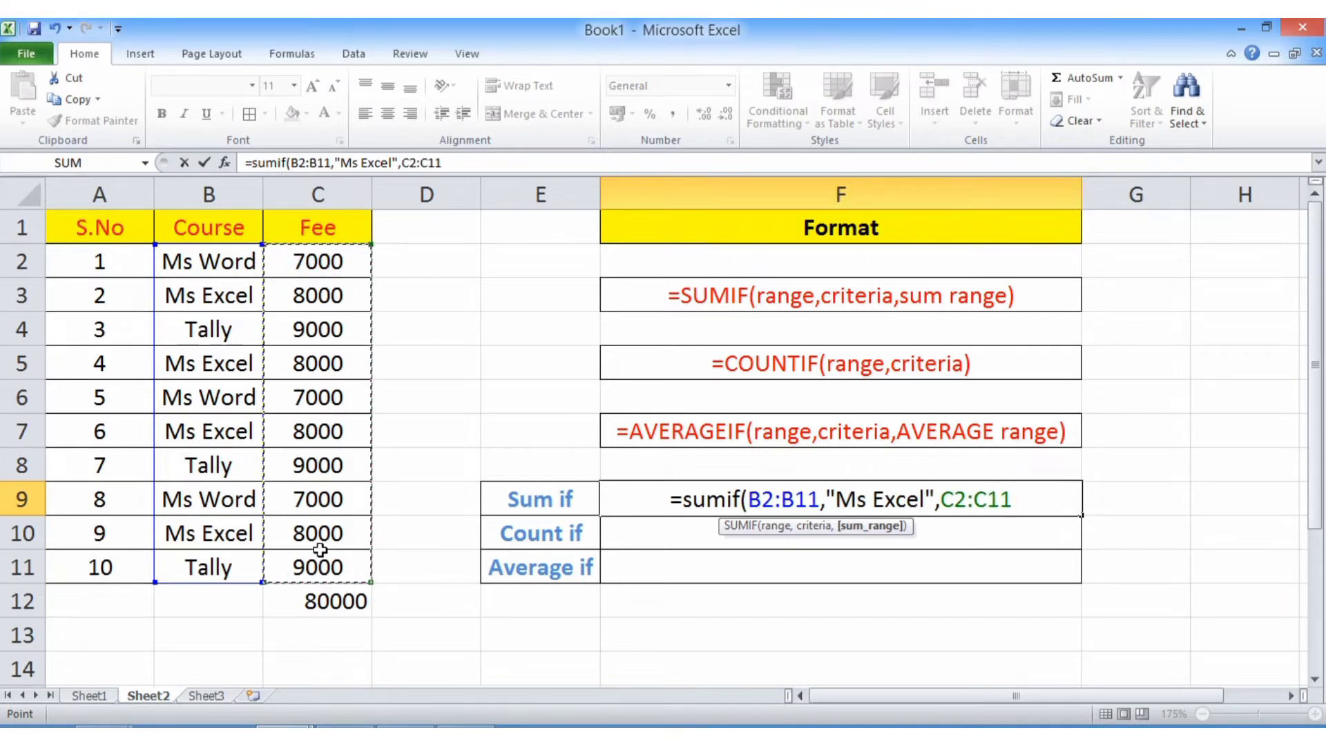
{"action": "type", "text": ")"}
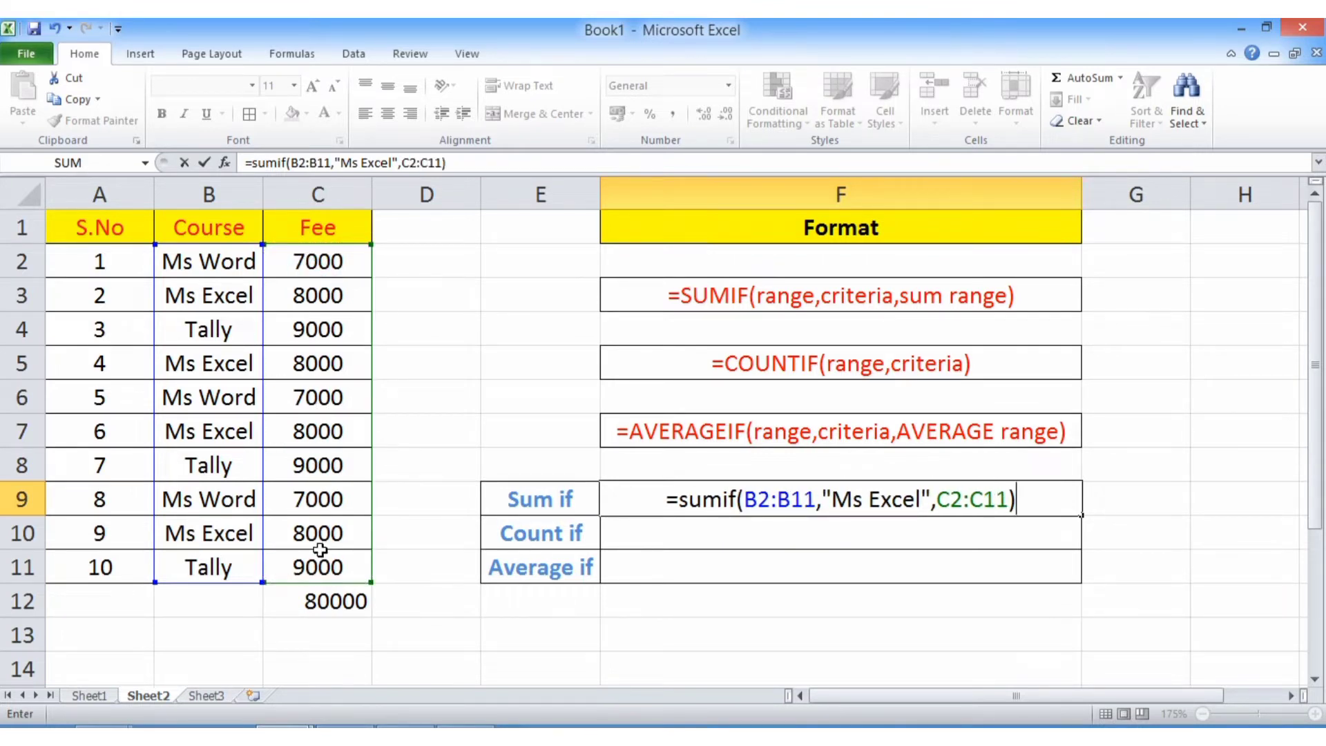
{"action": "key", "text": "Return"}
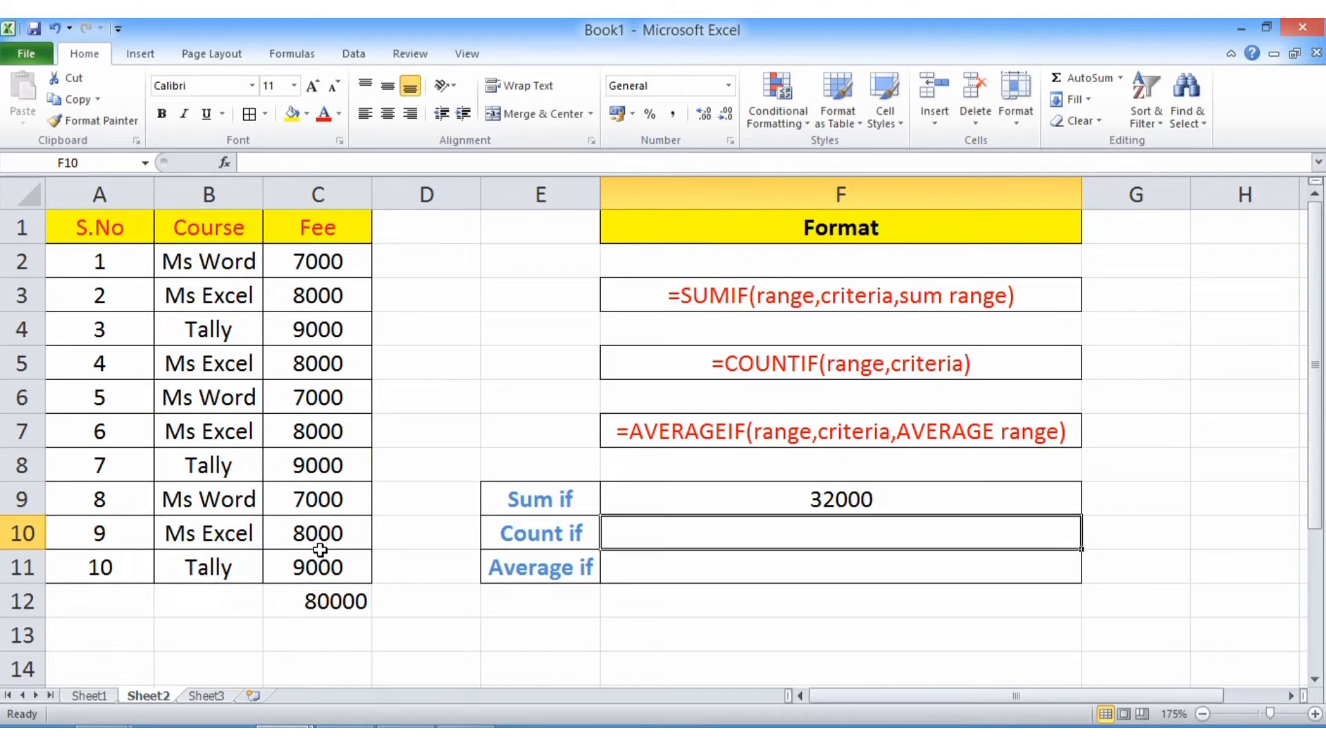
{"action": "left_click", "coordinate": [700, 496]}
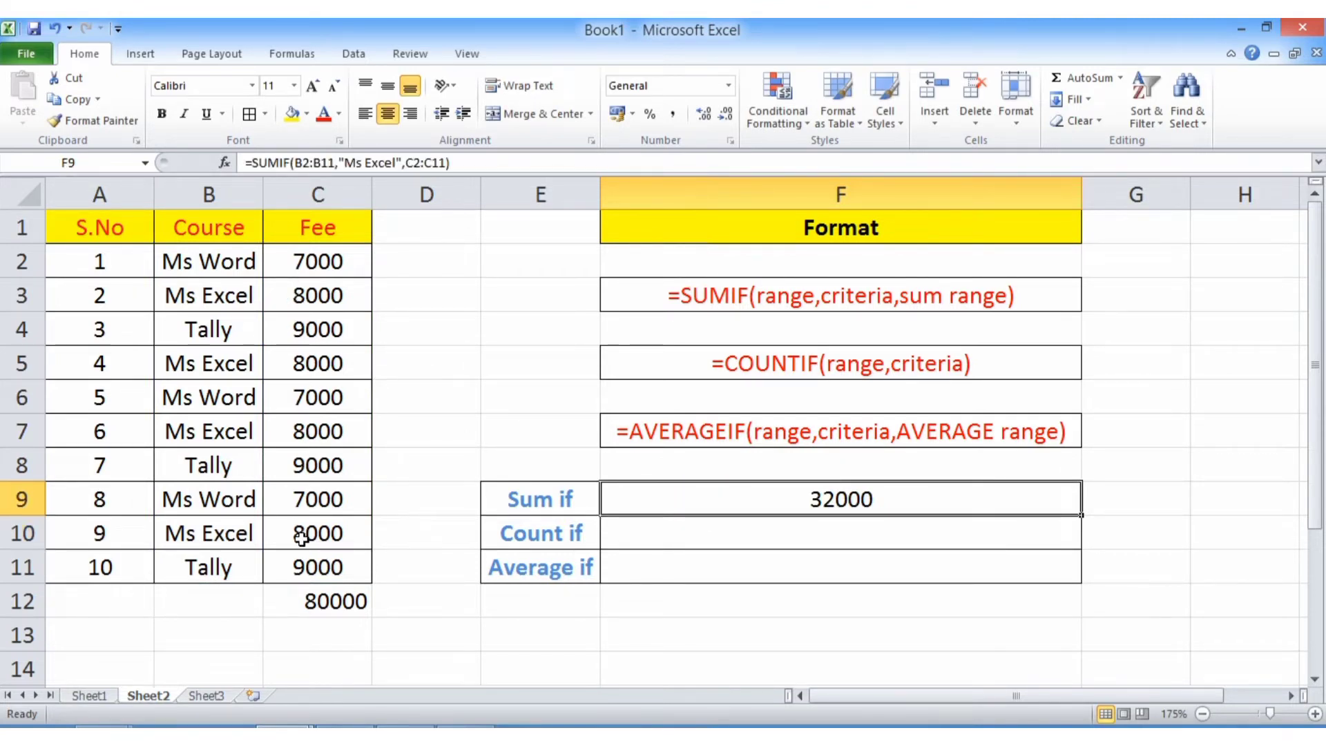
Change the criterion of the SUMIF formula in F9 to "Tally".
{"action": "double_click", "coordinate": [869, 505]}
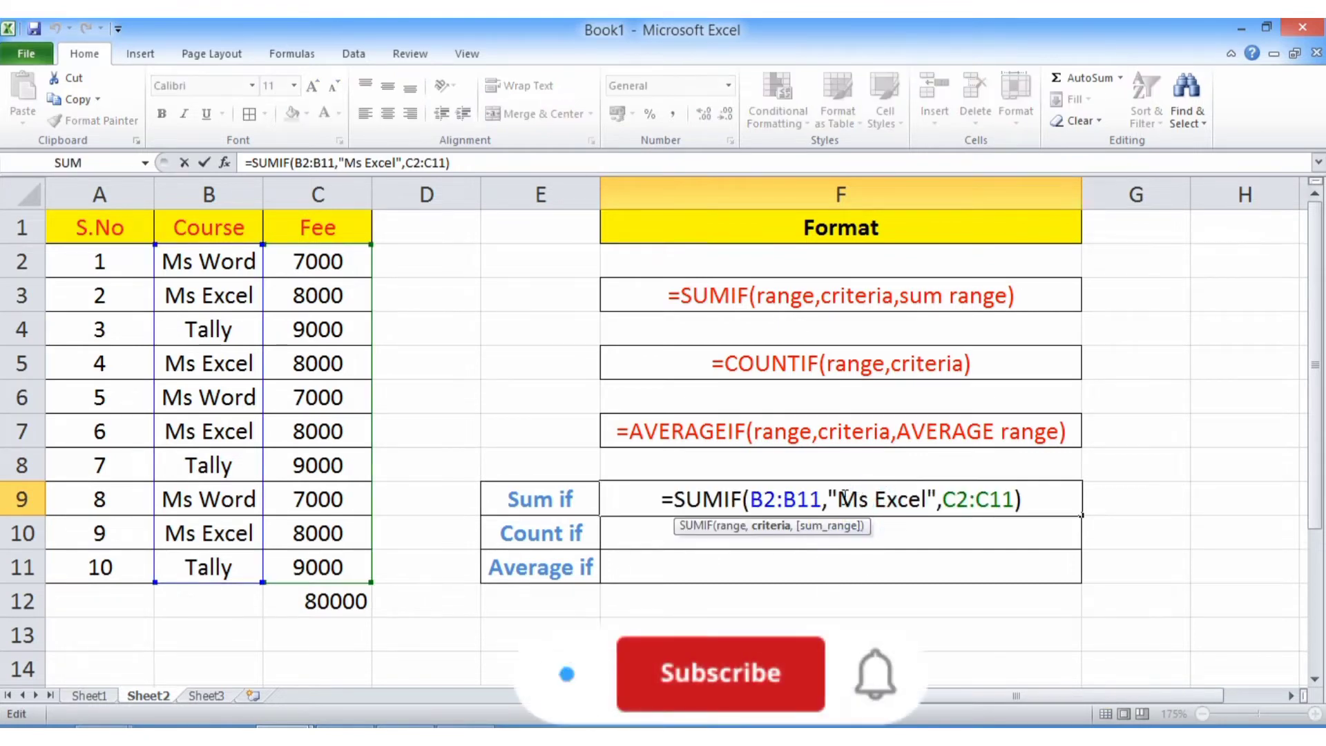
{"action": "left_click_drag", "start_coordinate": [839, 499], "coordinate": [930, 502]}
{"action": "key", "text": "BackSpace"}
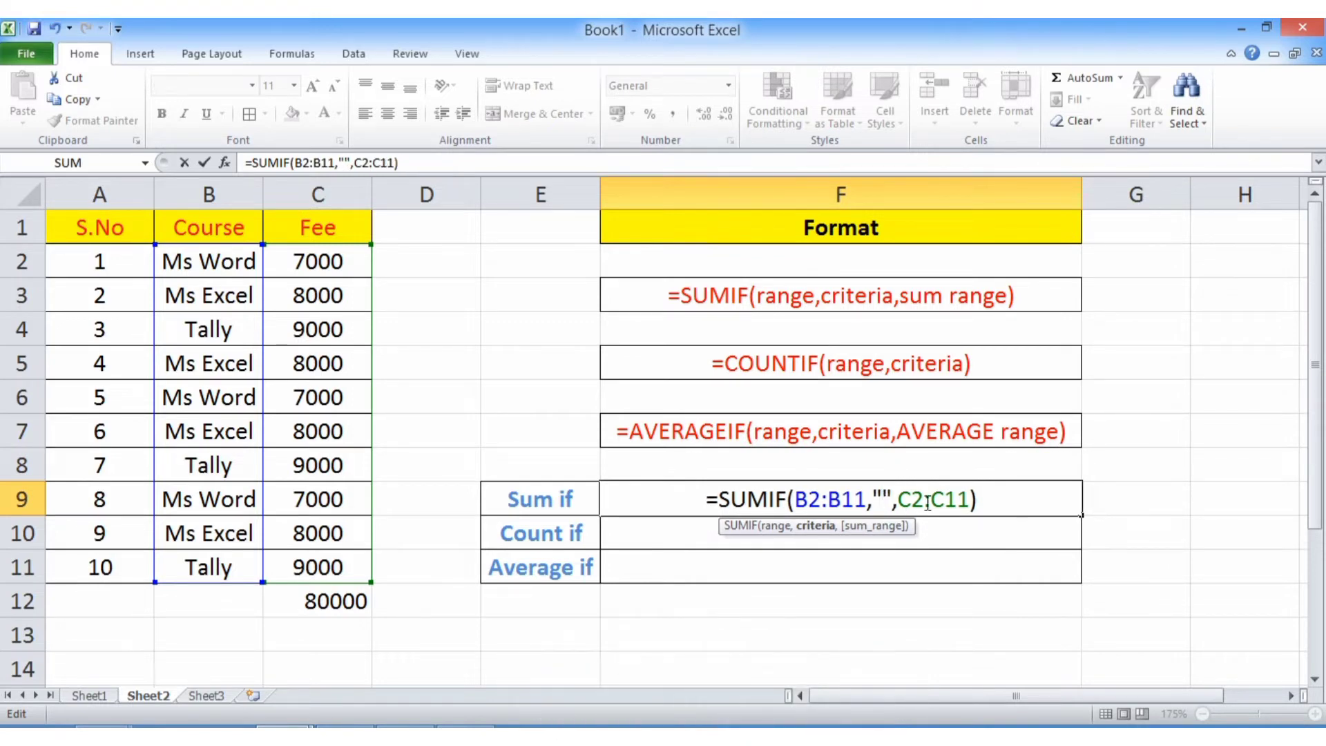
{"action": "type", "text": "Tally"}
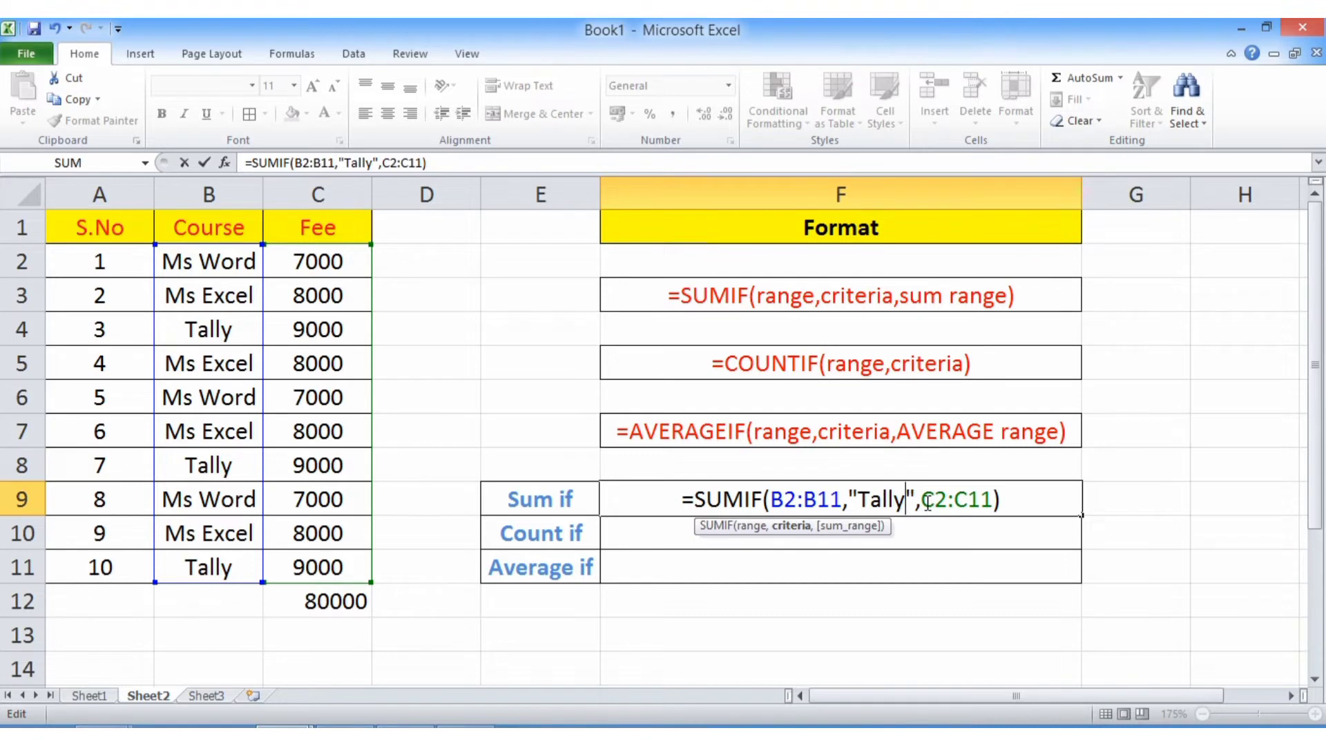
{"action": "key", "text": "Return"}
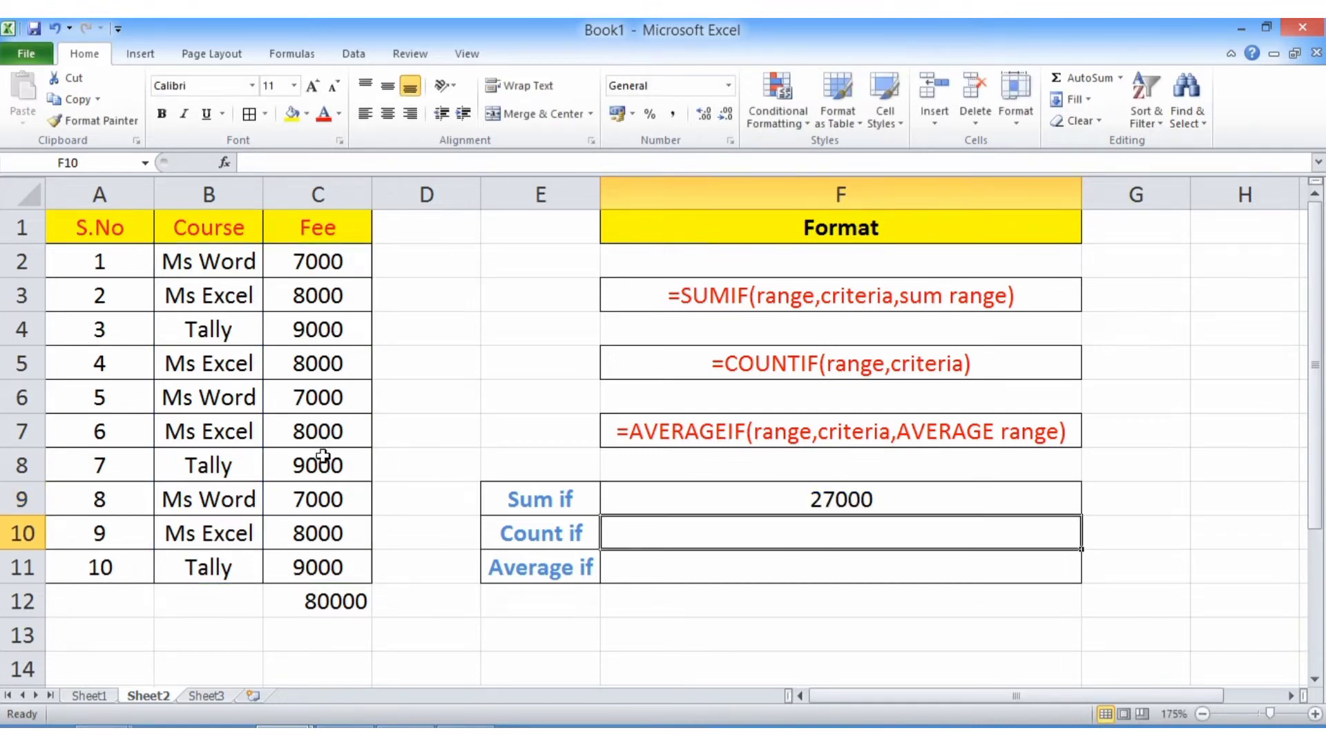
{"action": "left_click", "coordinate": [820, 500]}
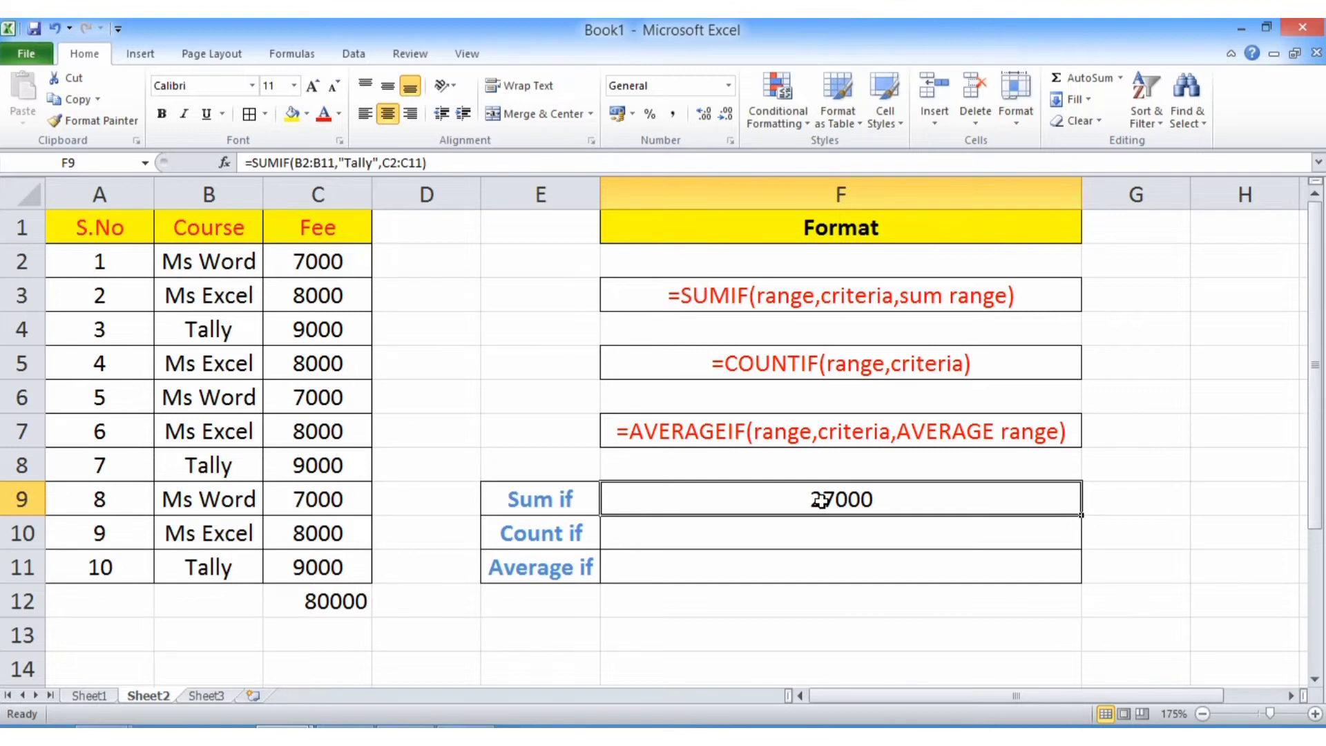
{"action": "left_click", "coordinate": [665, 299]}
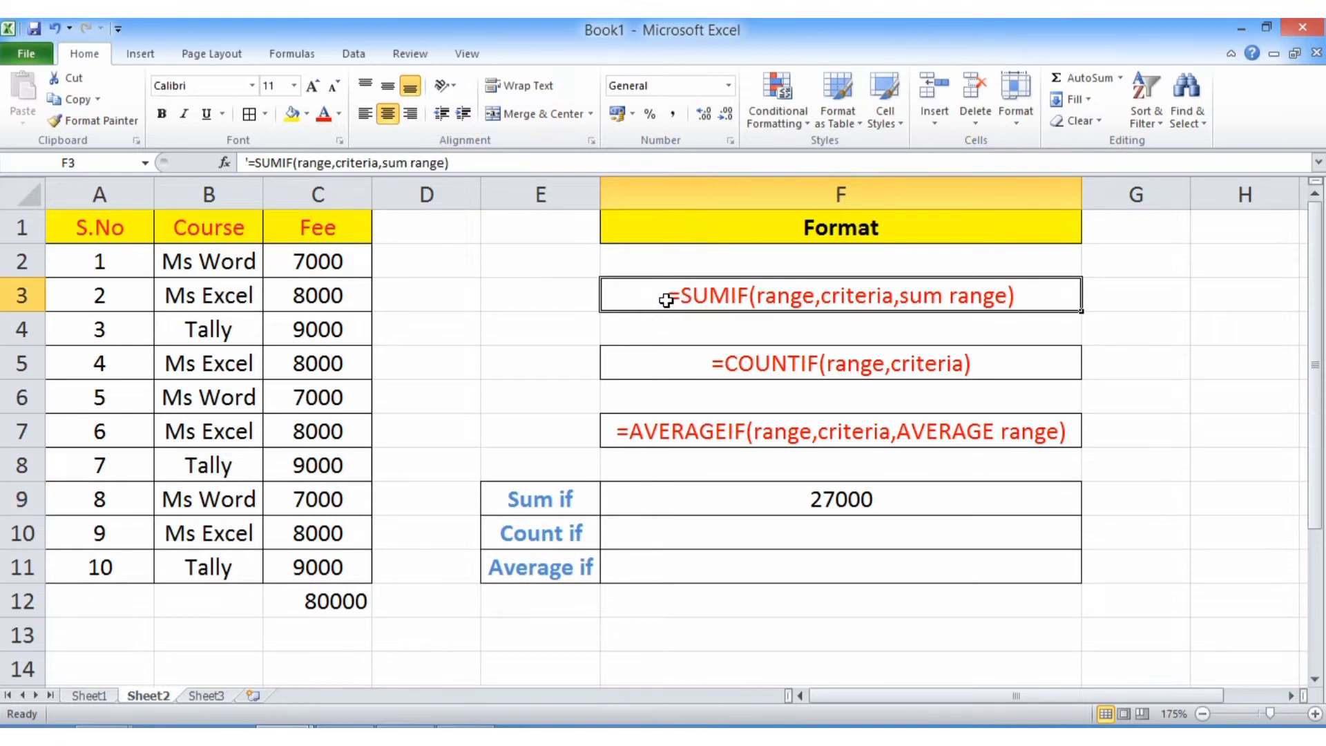
Count the Fee entries in C13 with the formula =COUNT(C2:C11).
{"action": "left_click", "coordinate": [704, 370]}
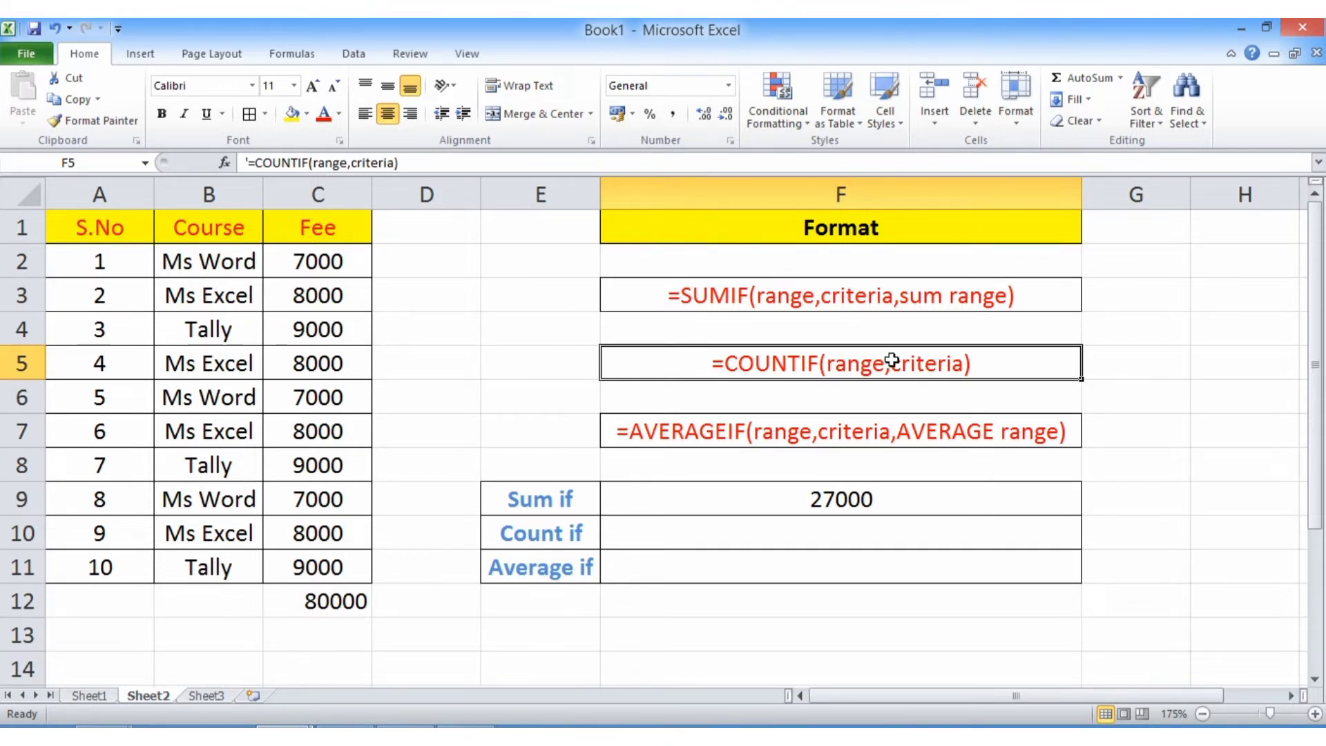
{"action": "left_click", "coordinate": [344, 638]}
{"action": "type", "text": "=c"}
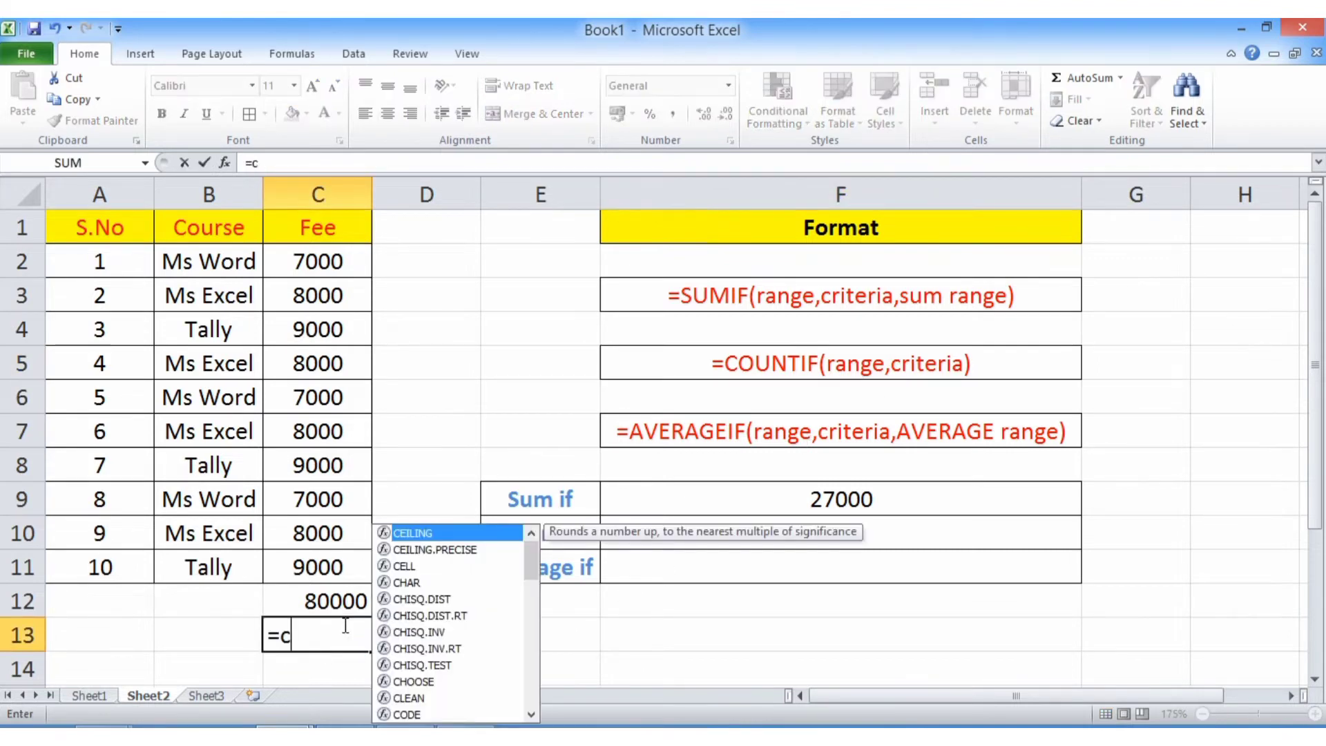
{"action": "type", "text": "punt"}
{"action": "key", "text": "BackSpace"}
{"action": "key", "text": "BackSpace"}
{"action": "key", "text": "BackSpace"}
{"action": "key", "text": "BackSpace"}
{"action": "type", "text": "ount"}
{"action": "key", "text": "Tab"}
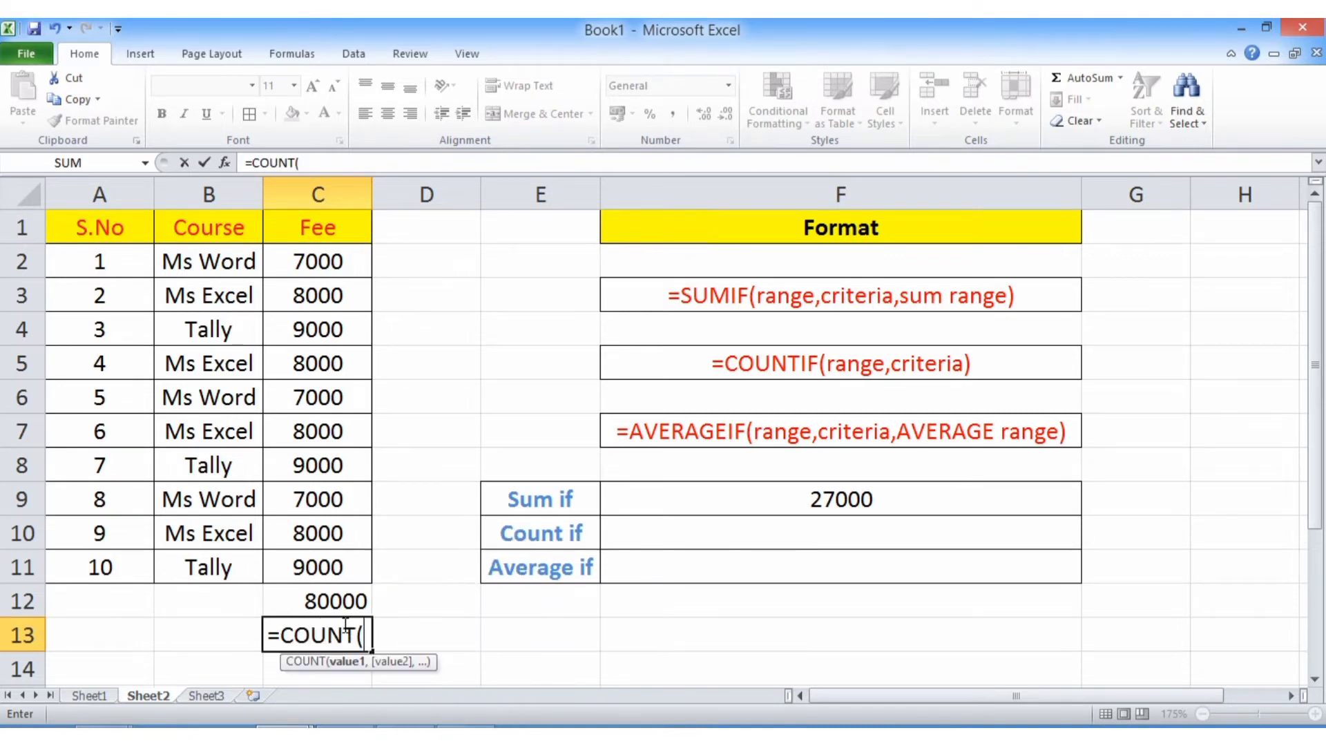
{"action": "left_click_drag", "start_coordinate": [315, 261], "coordinate": [359, 570]}
{"action": "type", "text": ")"}
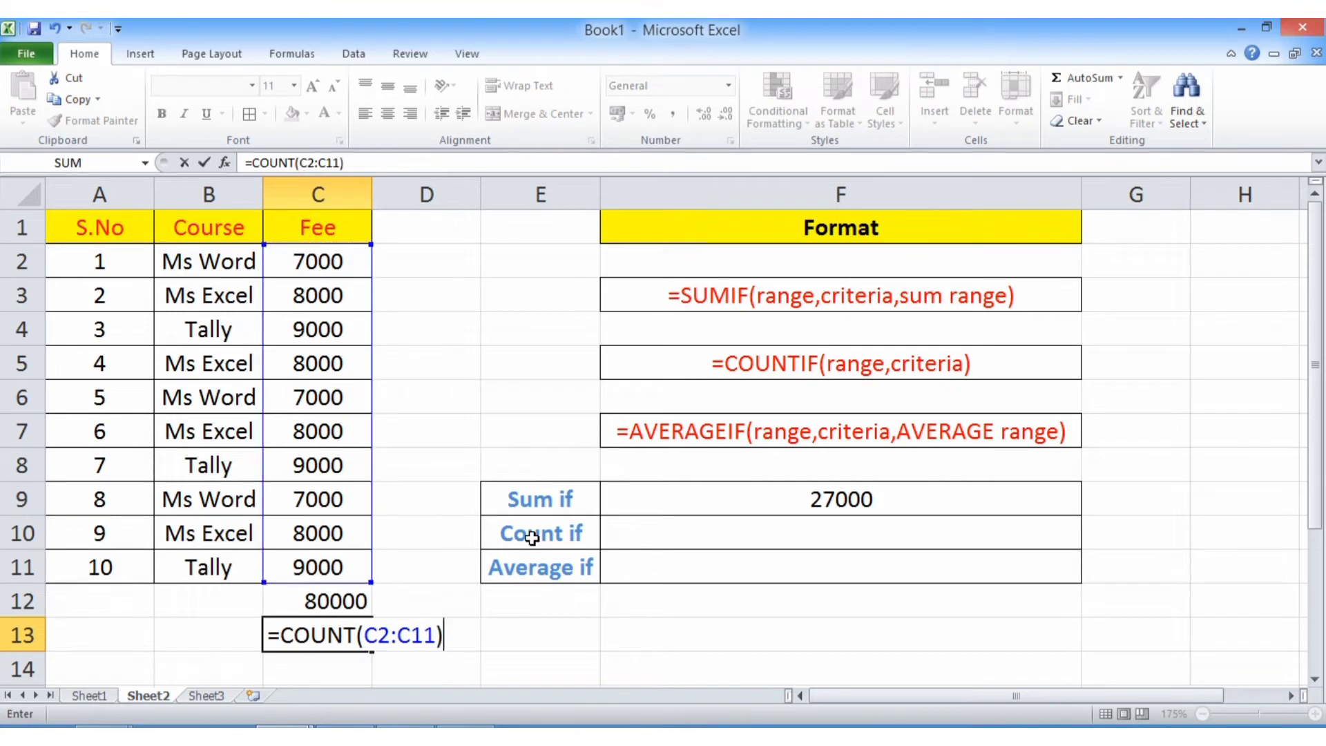
{"action": "key", "text": "Return"}
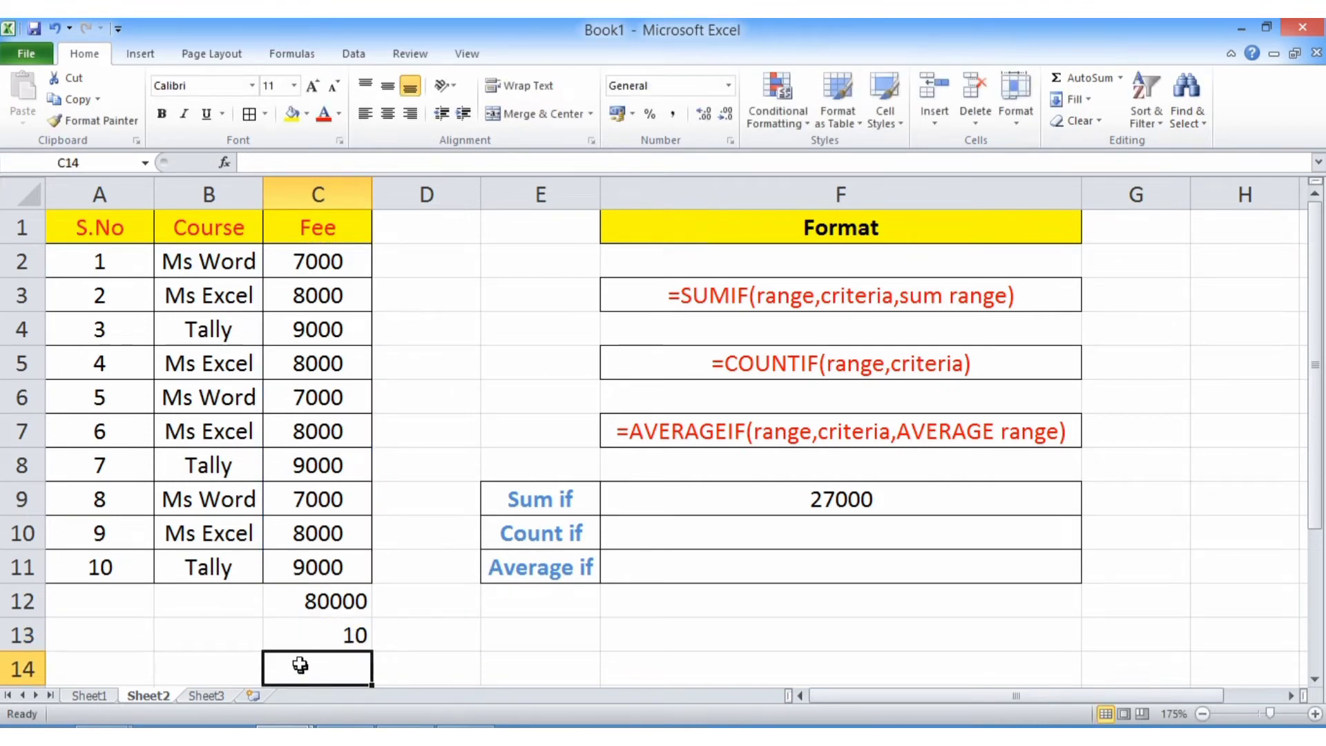
{"action": "left_click", "coordinate": [301, 636]}
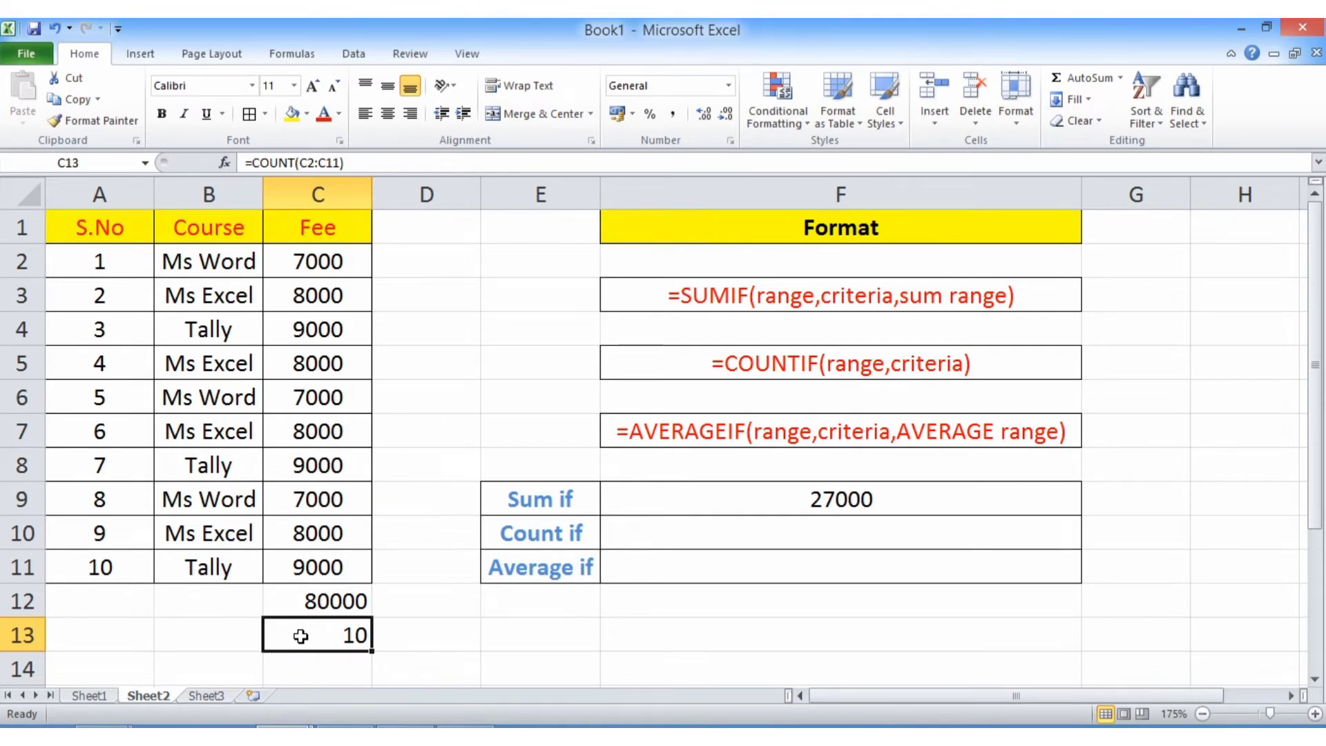
{"action": "left_click", "coordinate": [547, 530]}
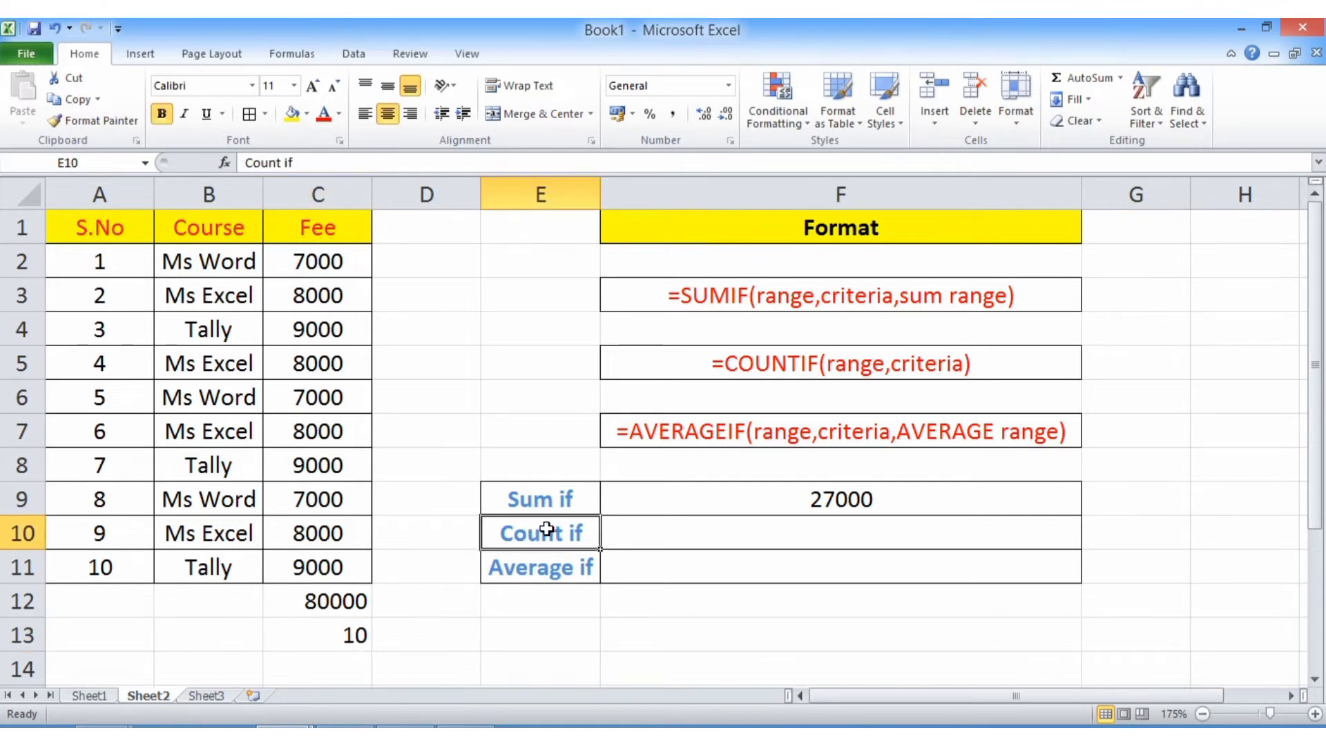
Enter =countif(B2:B11,"Ms Excel") in F10 to count the Ms Excel entries in the Course column.
{"action": "left_click", "coordinate": [778, 359]}
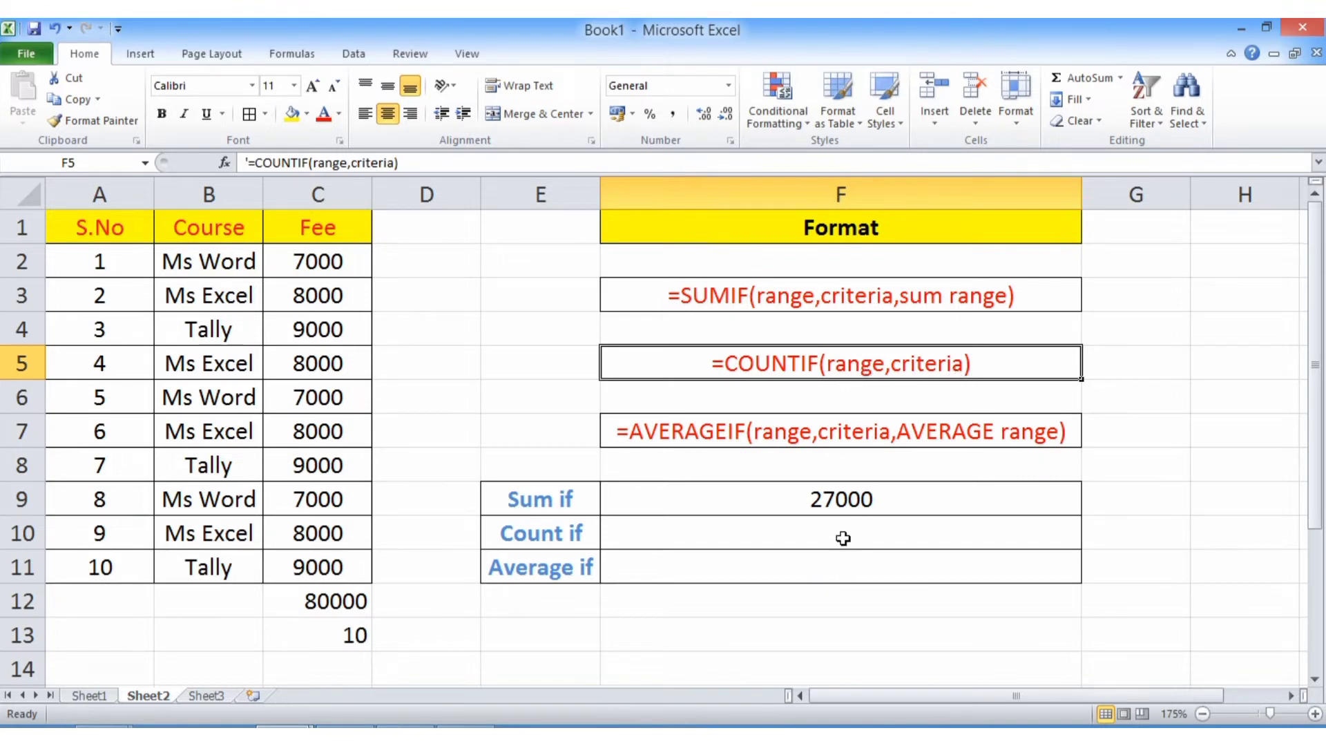
{"action": "left_click_drag", "start_coordinate": [843, 538], "coordinate": [841, 568]}
{"action": "left_click", "coordinate": [690, 541]}
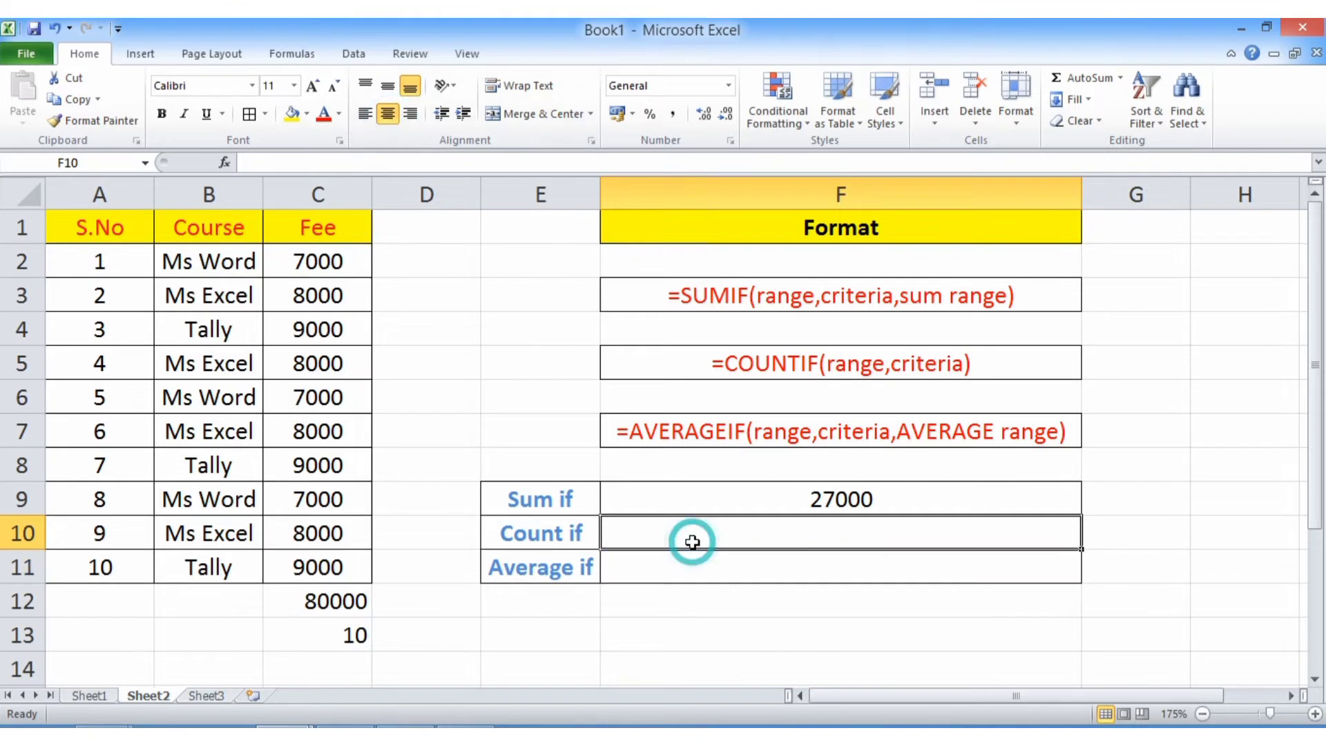
{"action": "type", "text": "=c"}
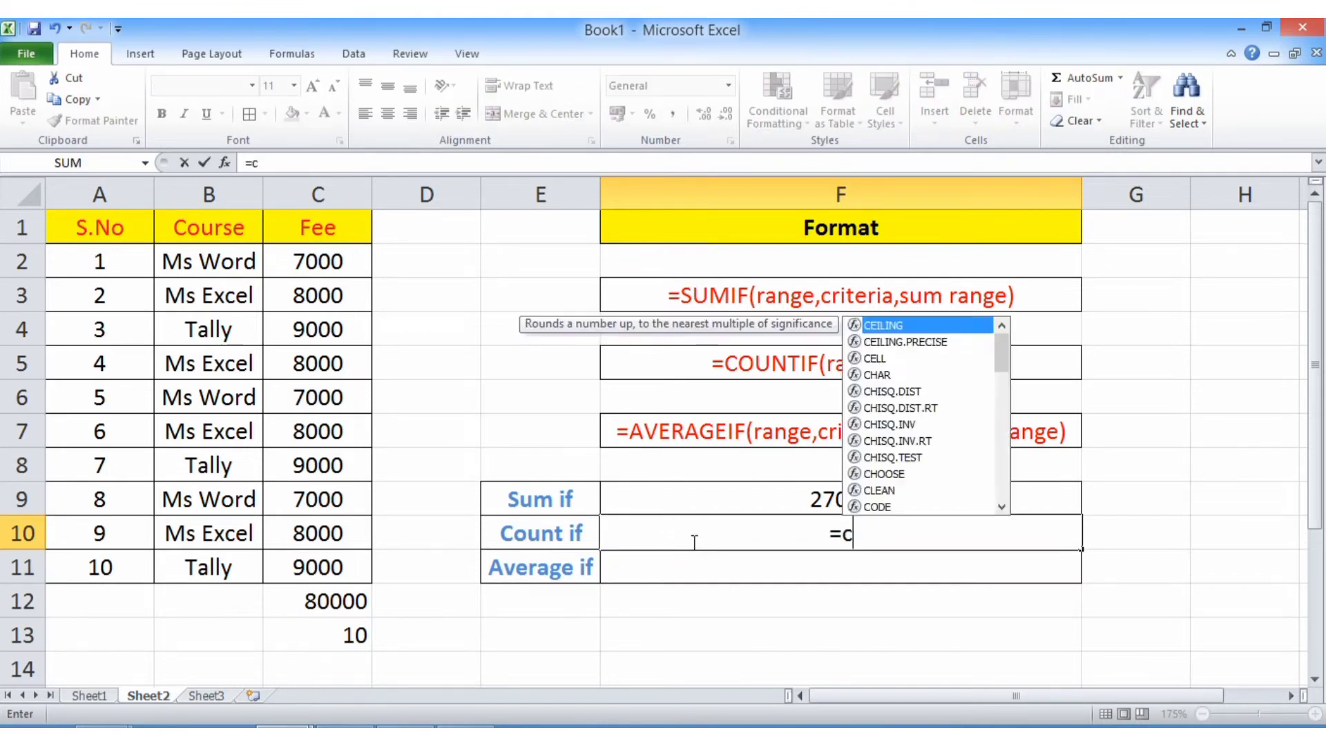
{"action": "type", "text": "ounti"}
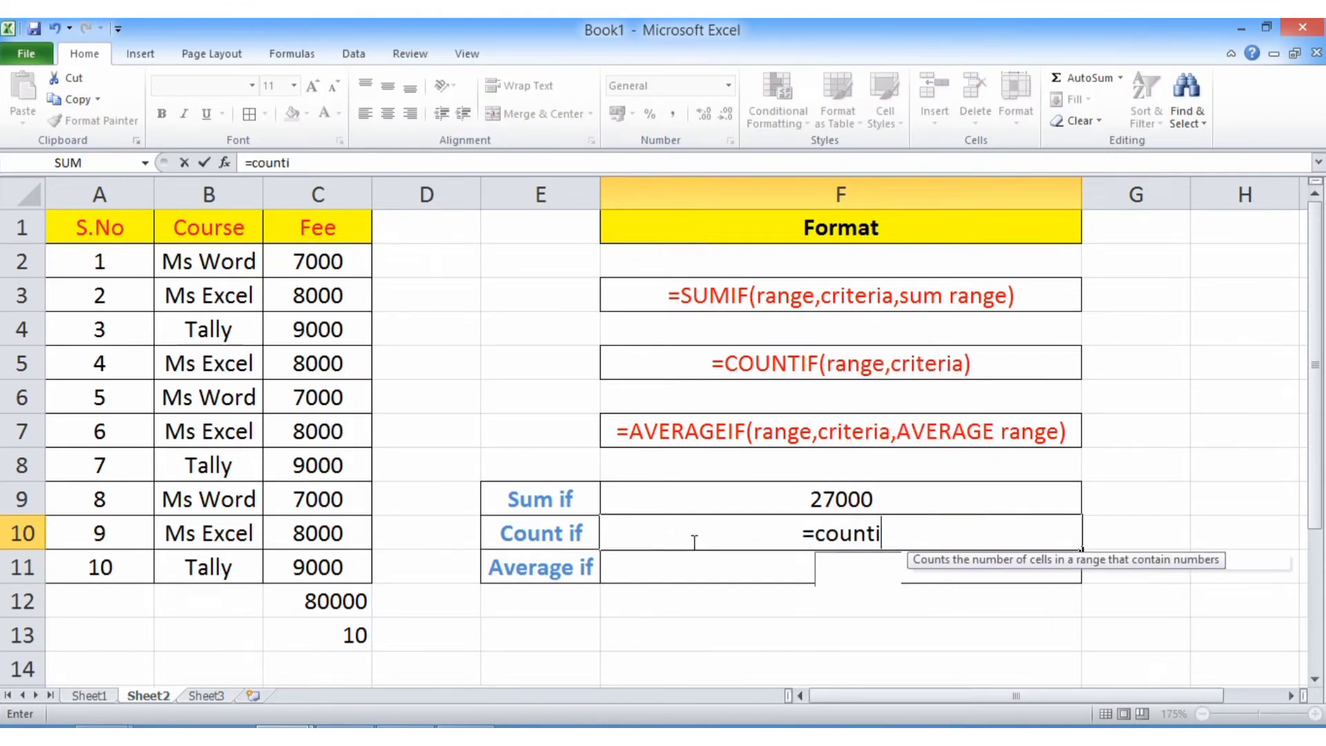
{"action": "type", "text": "f("}
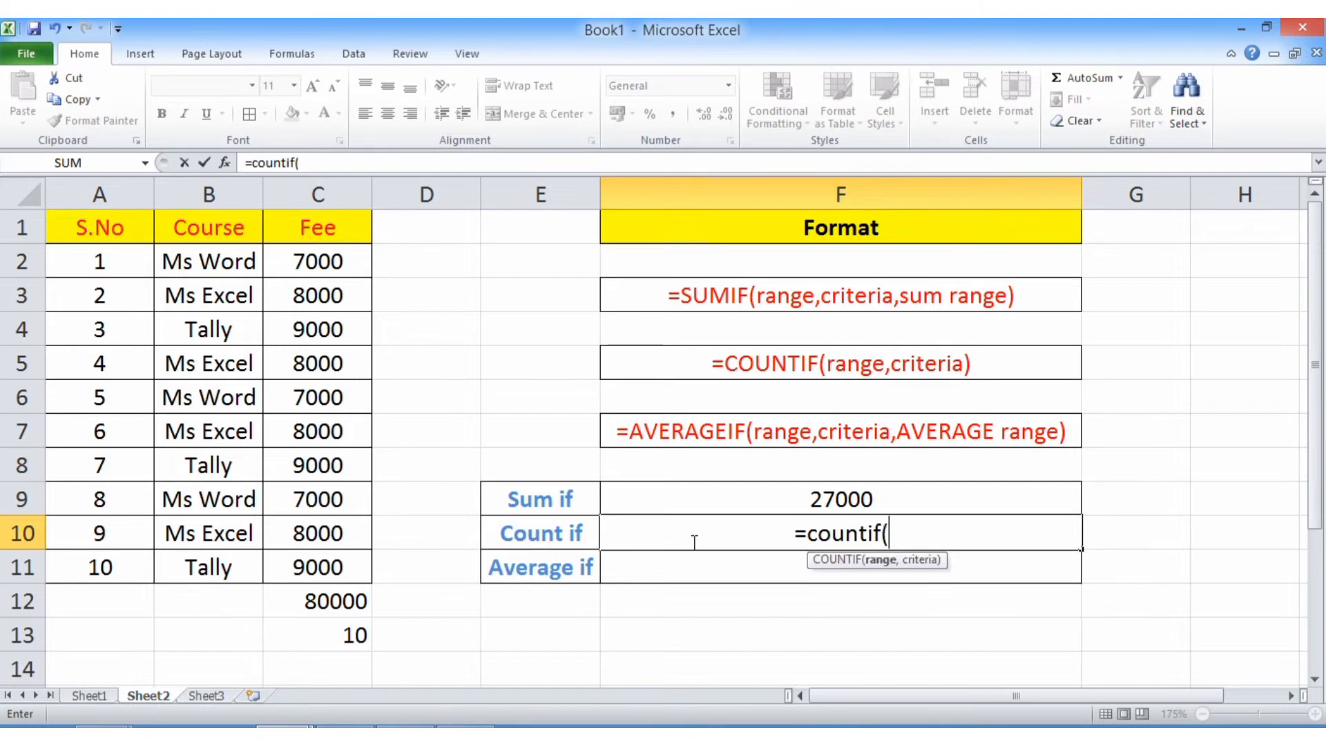
{"action": "left_click_drag", "start_coordinate": [222, 268], "coordinate": [223, 561]}
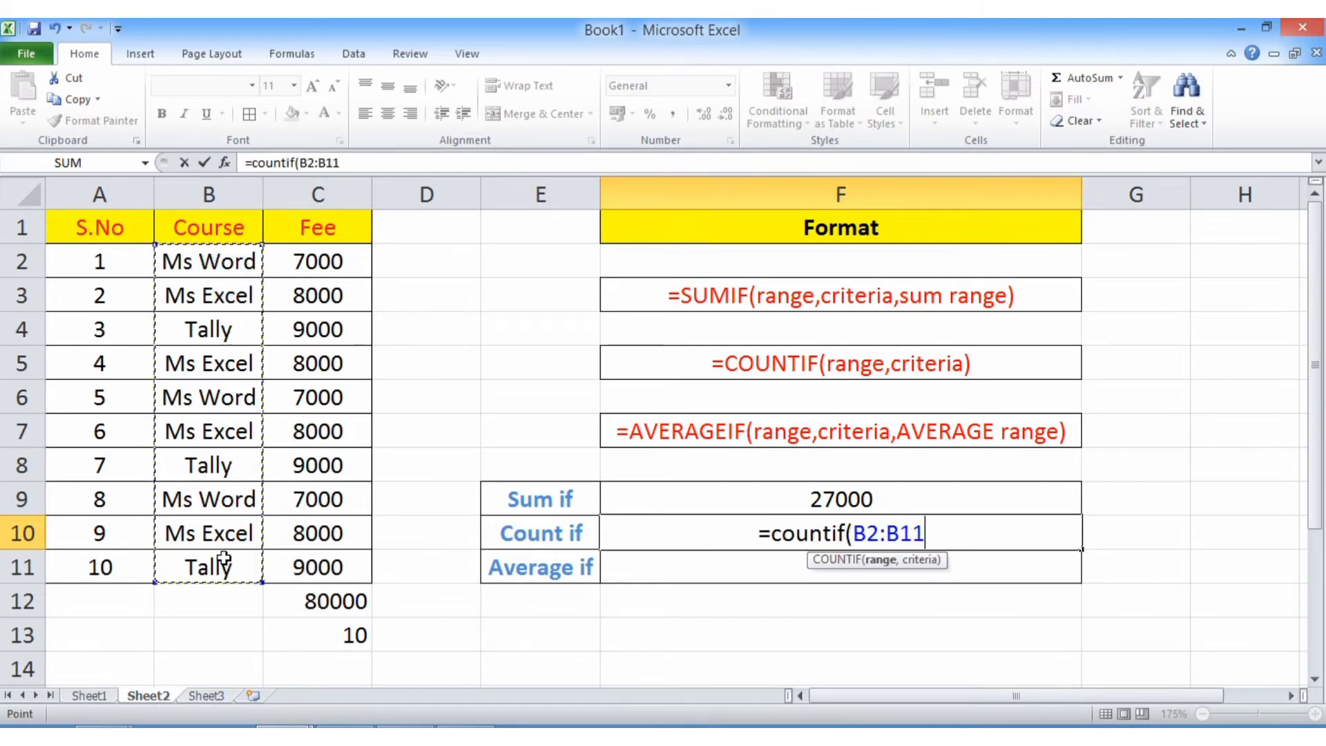
{"action": "type", "text": ",\"M"}
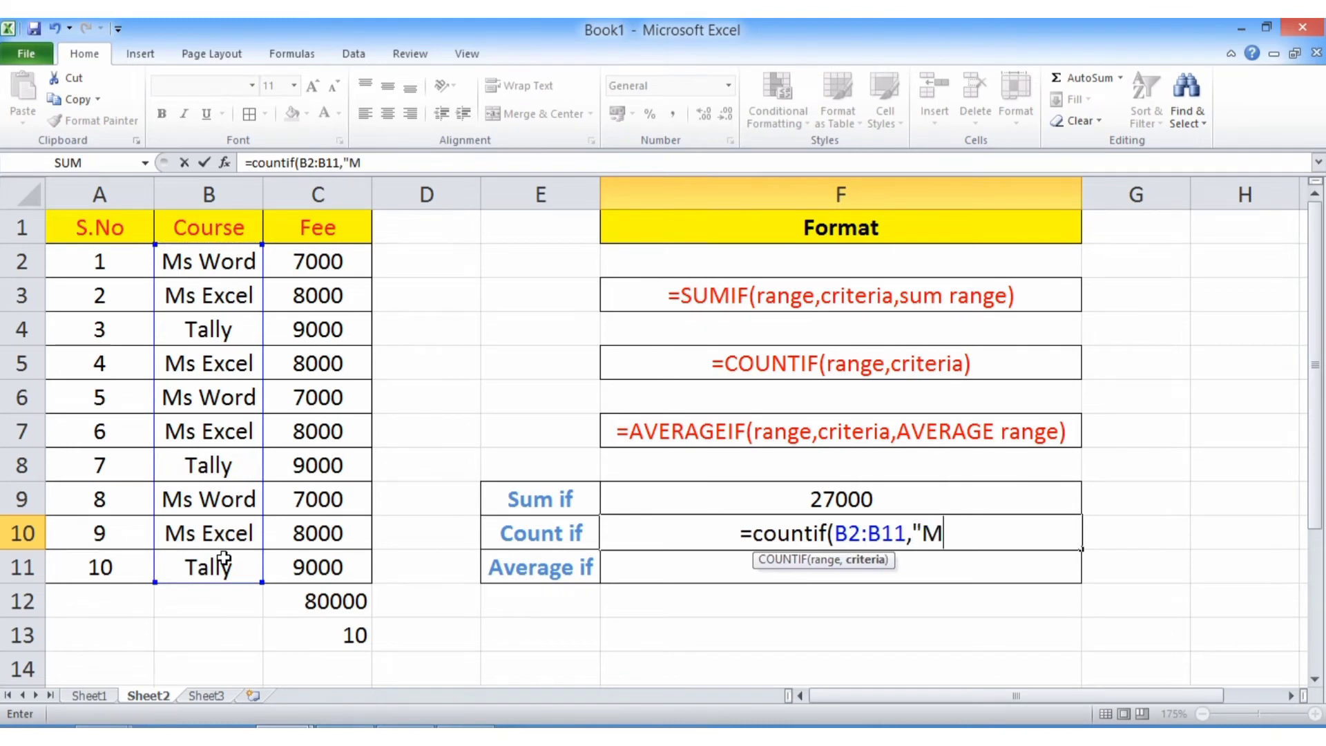
{"action": "type", "text": "s Exce"}
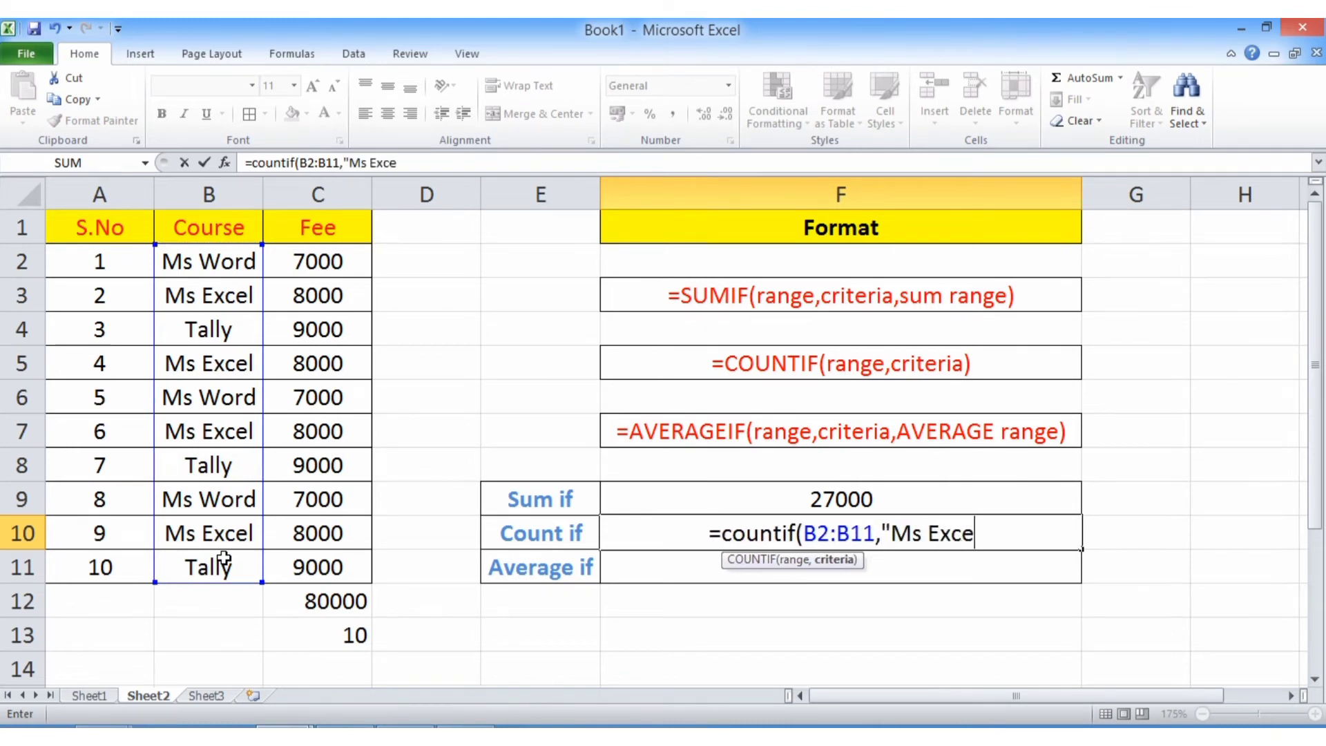
{"action": "type", "text": "l\""}
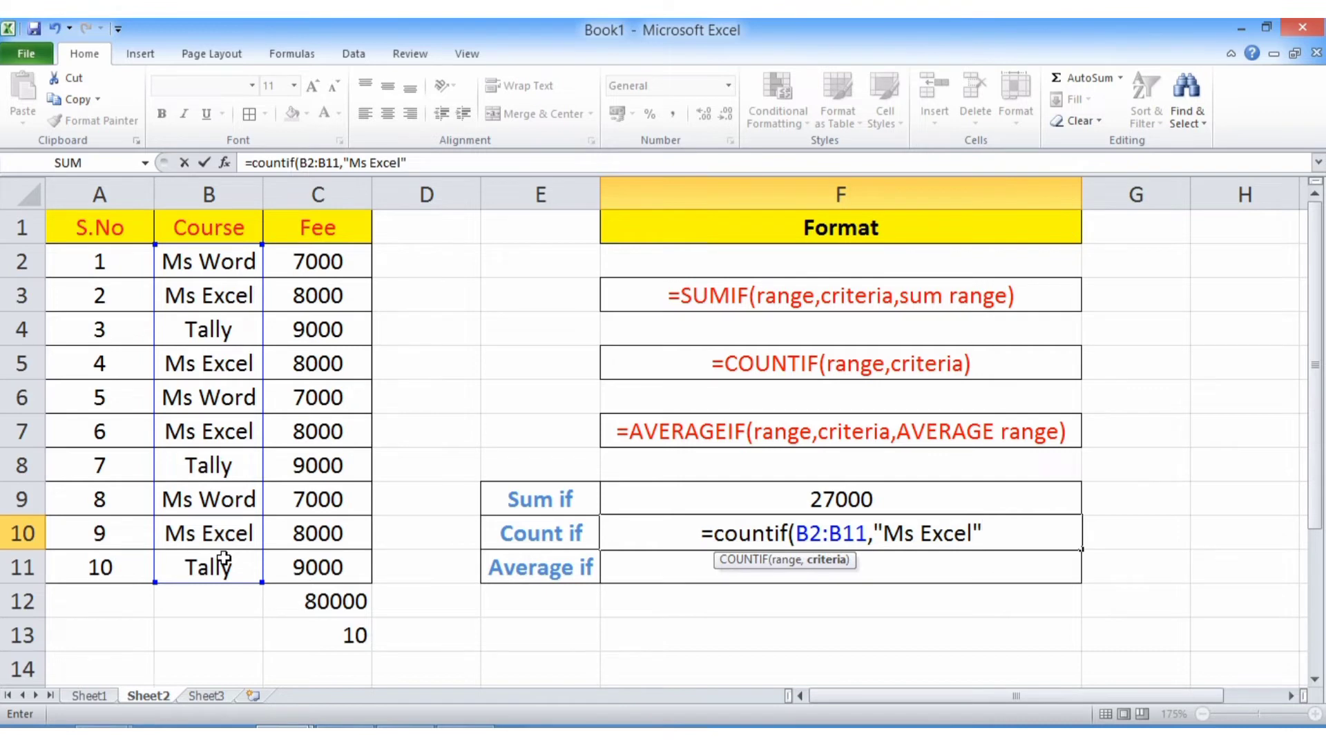
{"action": "type", "text": ")"}
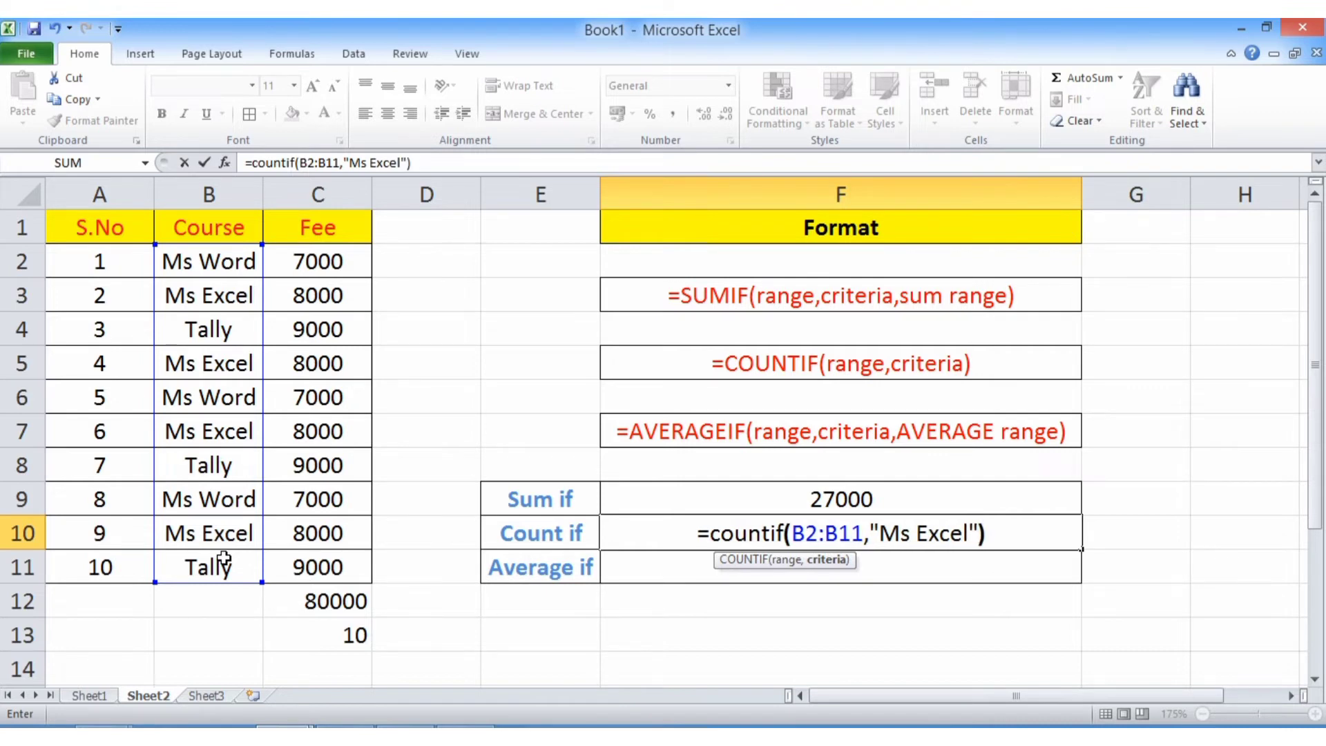
{"action": "key", "text": "Return"}
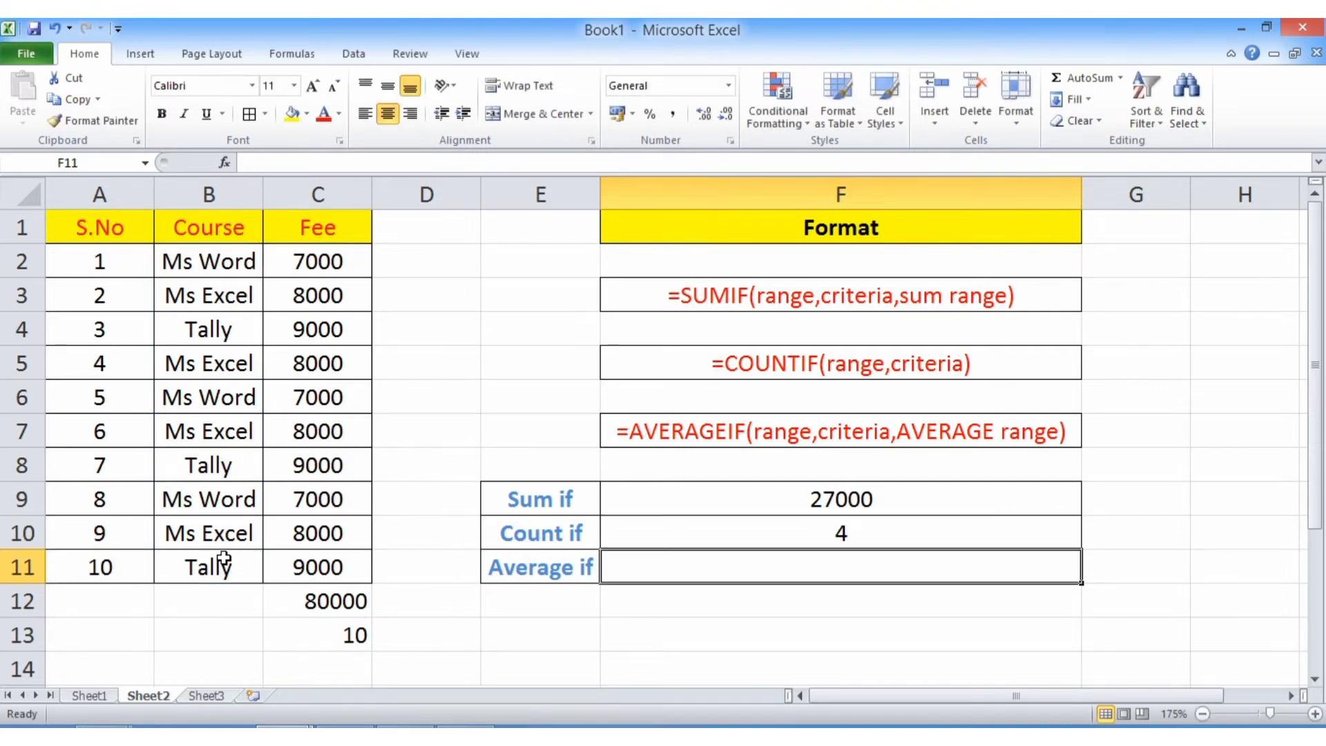
Check the COUNTIF result in F10 against each Ms Excel entry in the Course column.
{"action": "left_click", "coordinate": [806, 533]}
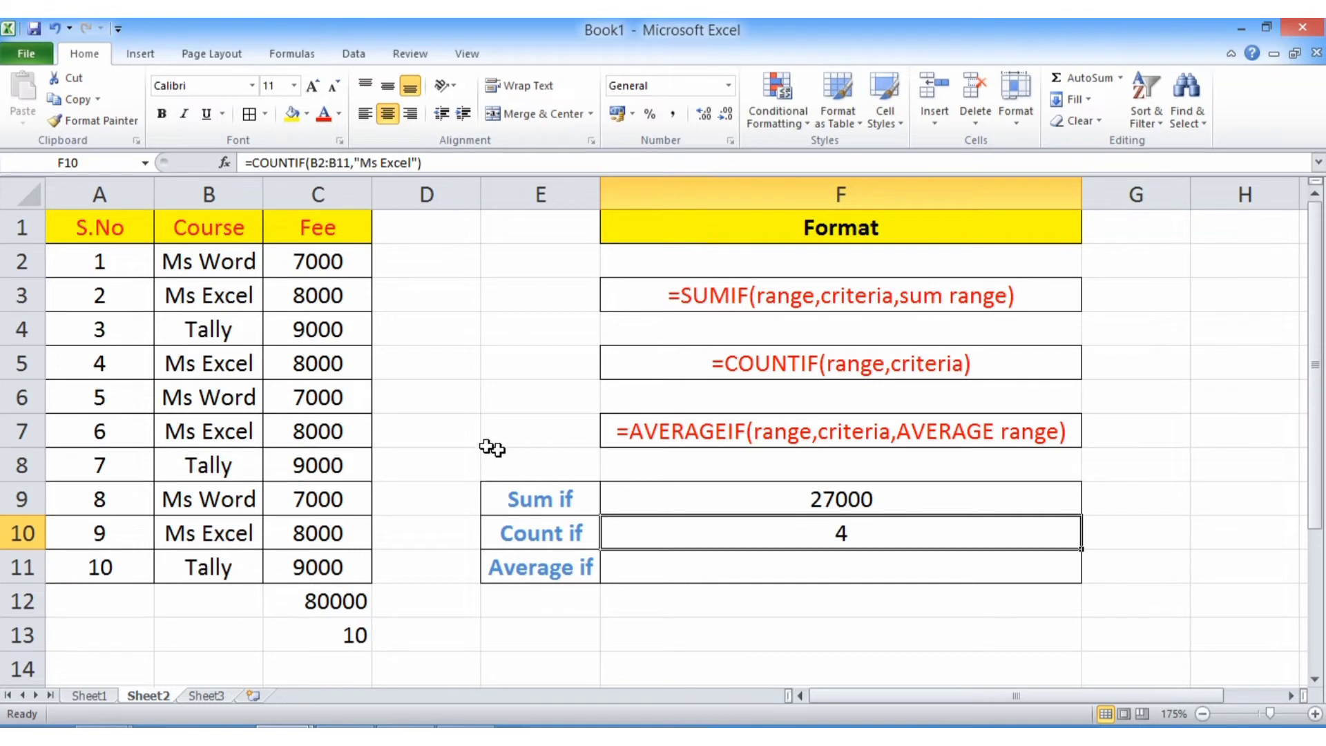
{"action": "left_click", "coordinate": [235, 300]}
{"action": "left_click", "coordinate": [231, 366]}
{"action": "left_click", "coordinate": [235, 428]}
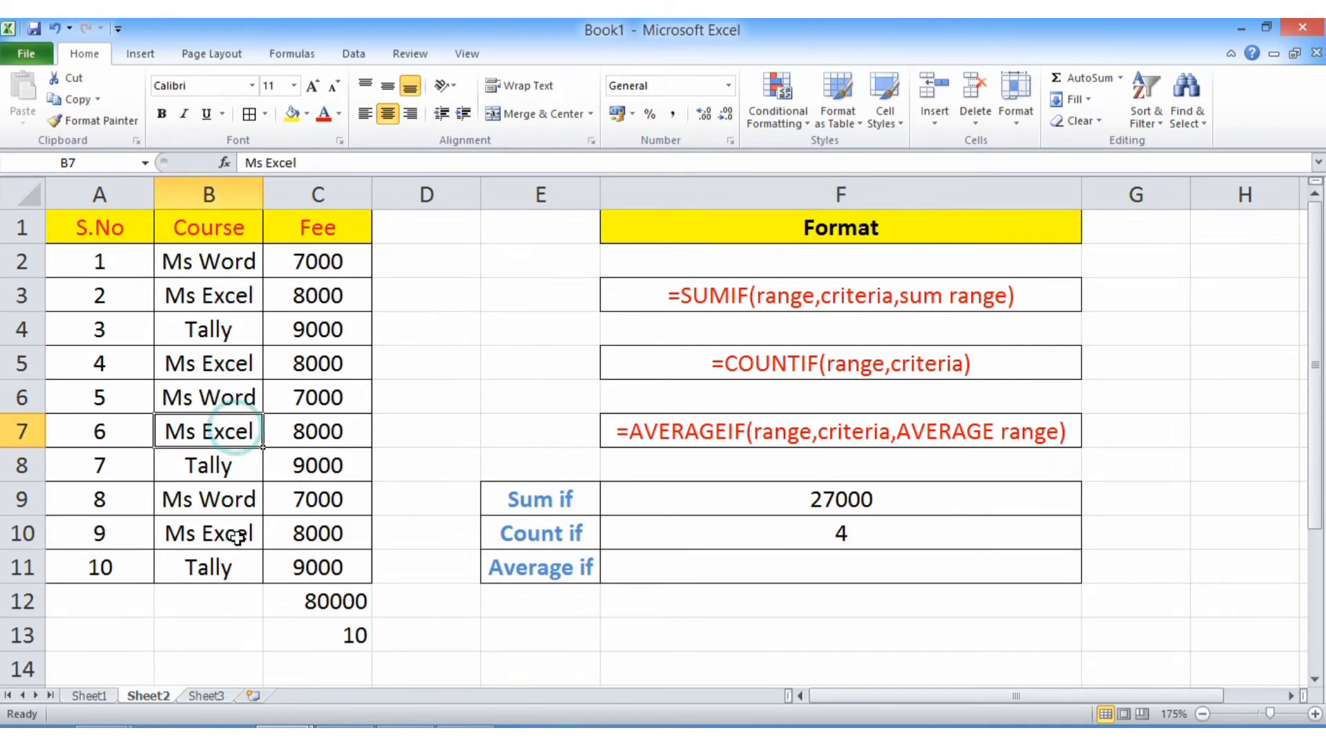
{"action": "left_click", "coordinate": [237, 539]}
Change the criterion of the COUNTIF formula in F10 to "Ms Word".
{"action": "left_click", "coordinate": [853, 545]}
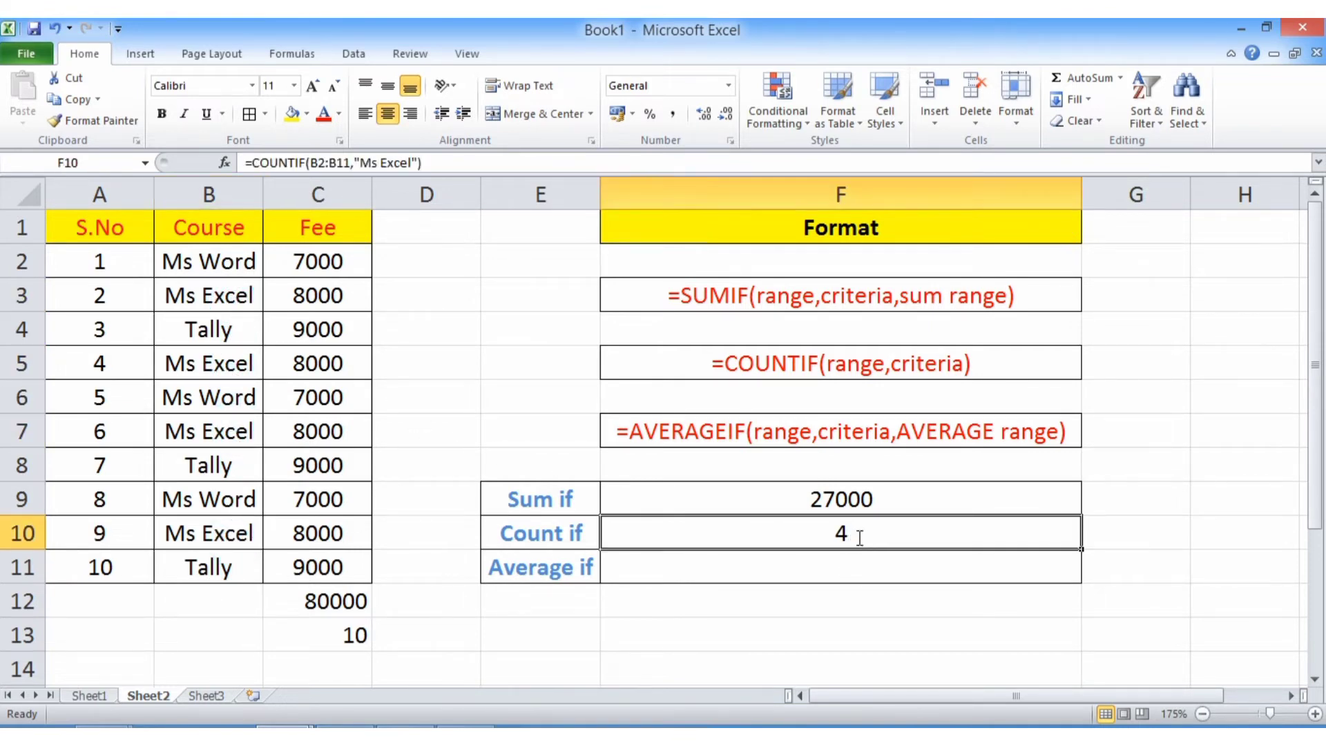
{"action": "double_click", "coordinate": [853, 545]}
{"action": "left_click_drag", "start_coordinate": [889, 533], "coordinate": [981, 535]}
{"action": "type", "text": "Ms Word"}
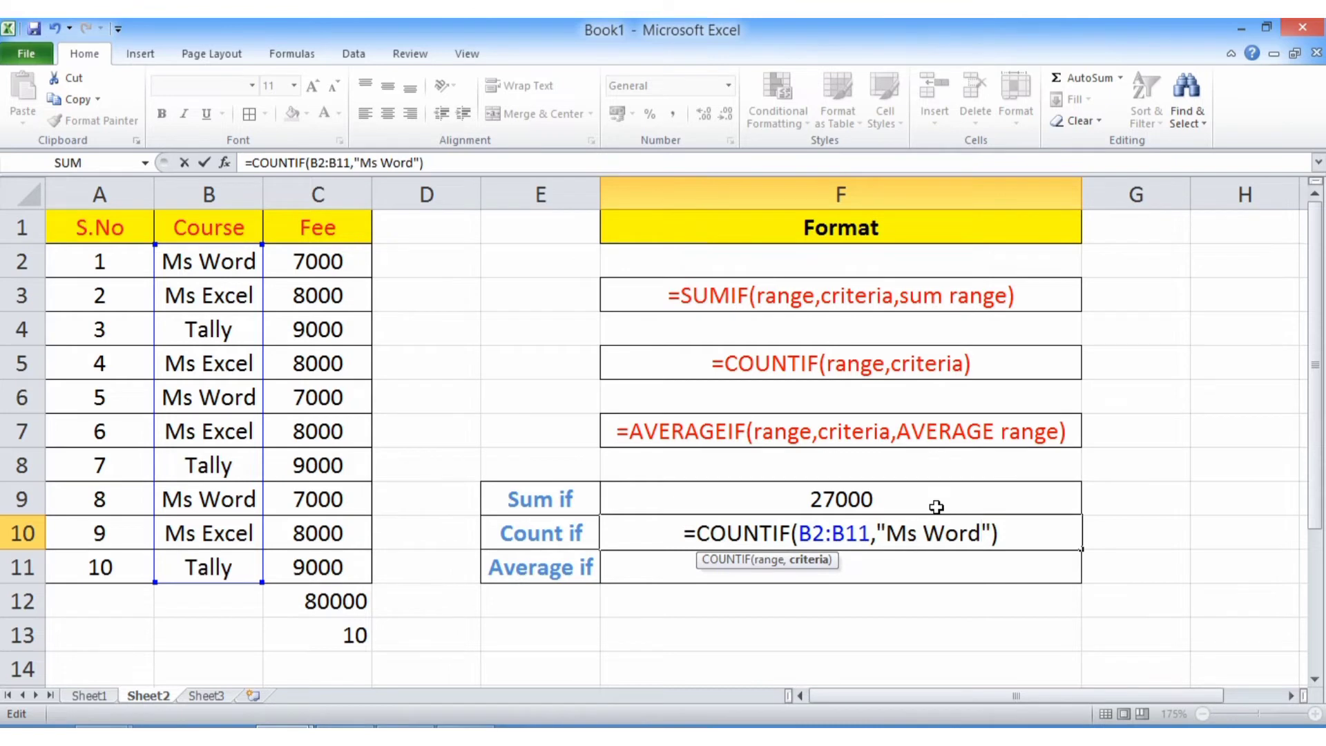
{"action": "key", "text": "Return"}
Compare the Ms Word entries in the Course column with the count in F10 and review the AVERAGEIF format in F7.
{"action": "left_click", "coordinate": [182, 497]}
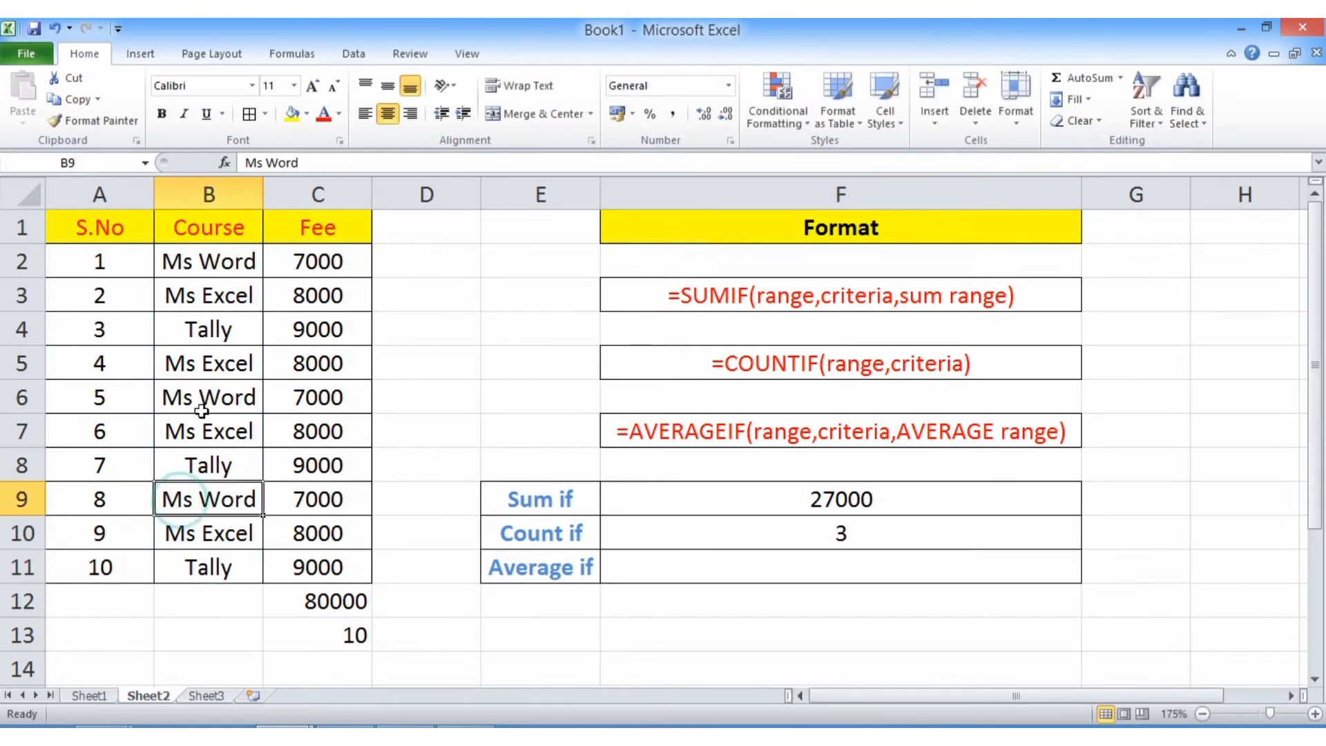
{"action": "left_click", "coordinate": [199, 404]}
{"action": "left_click", "coordinate": [207, 260]}
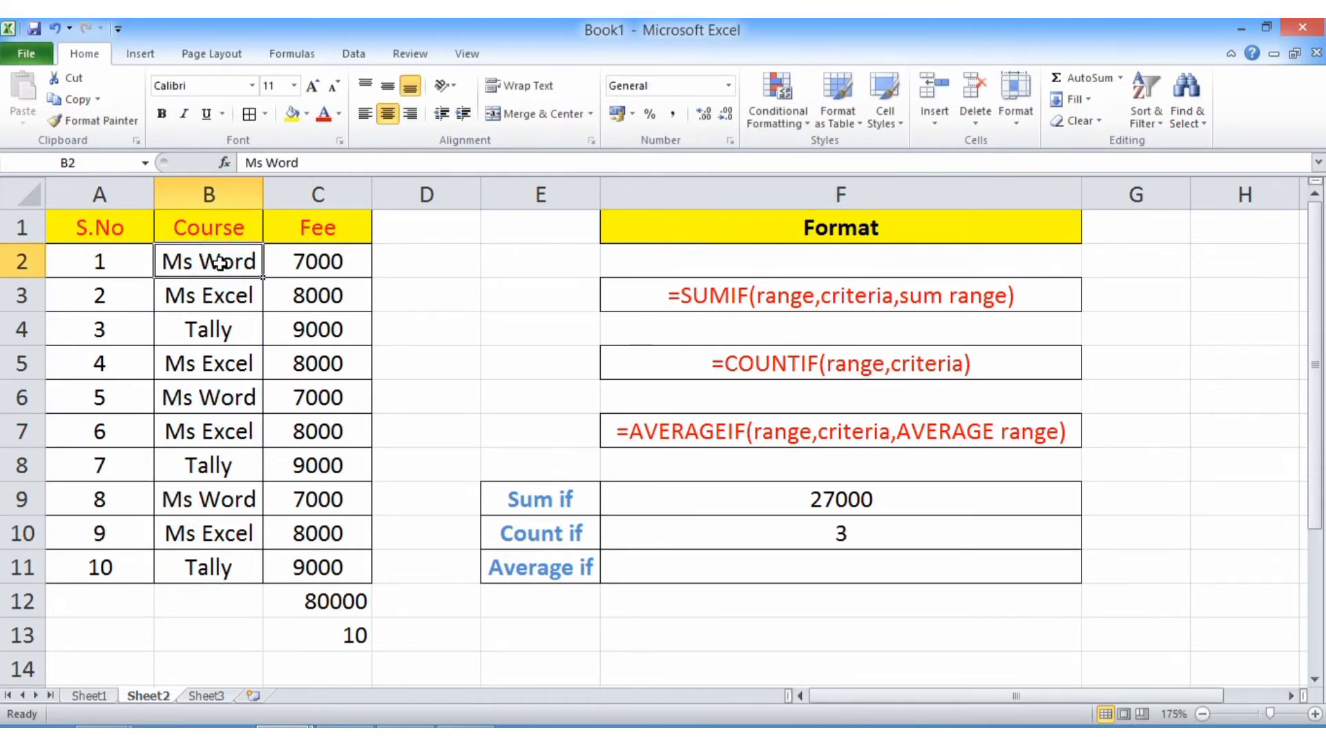
{"action": "left_click", "coordinate": [685, 540]}
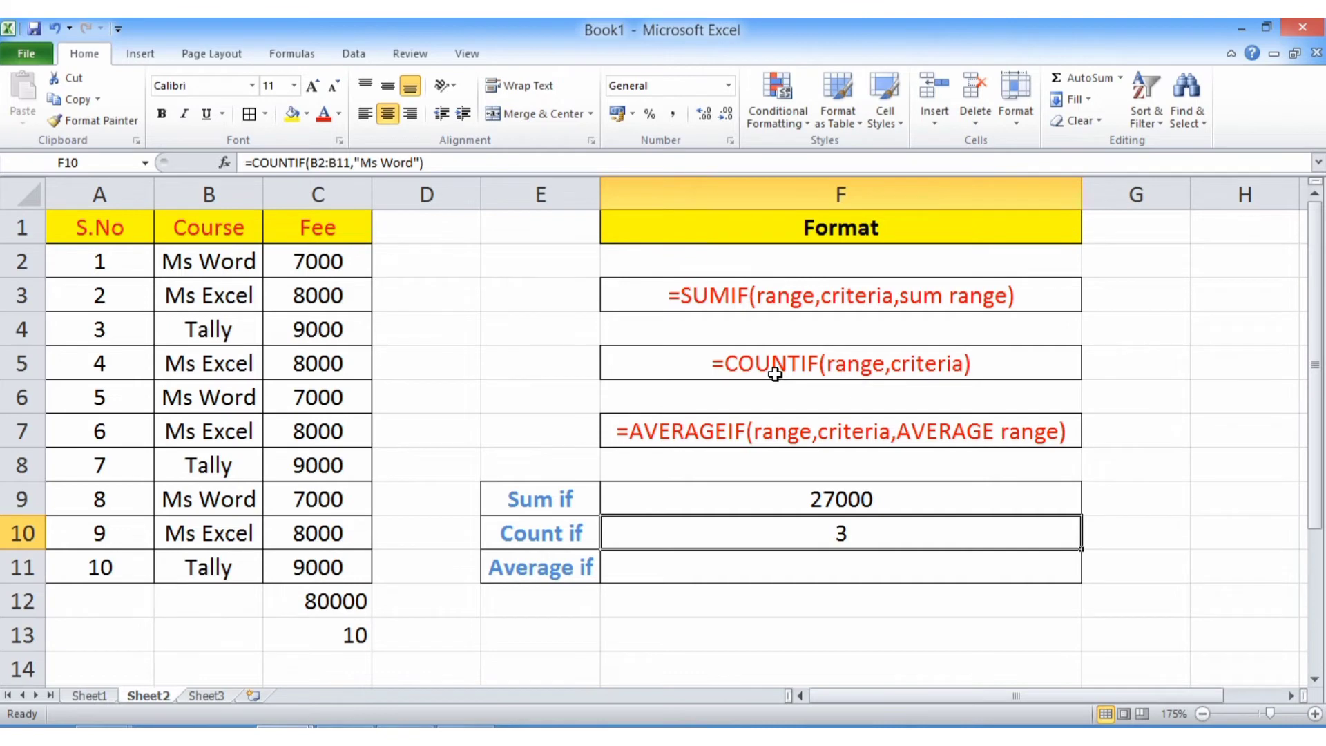
{"action": "left_click", "coordinate": [712, 439]}
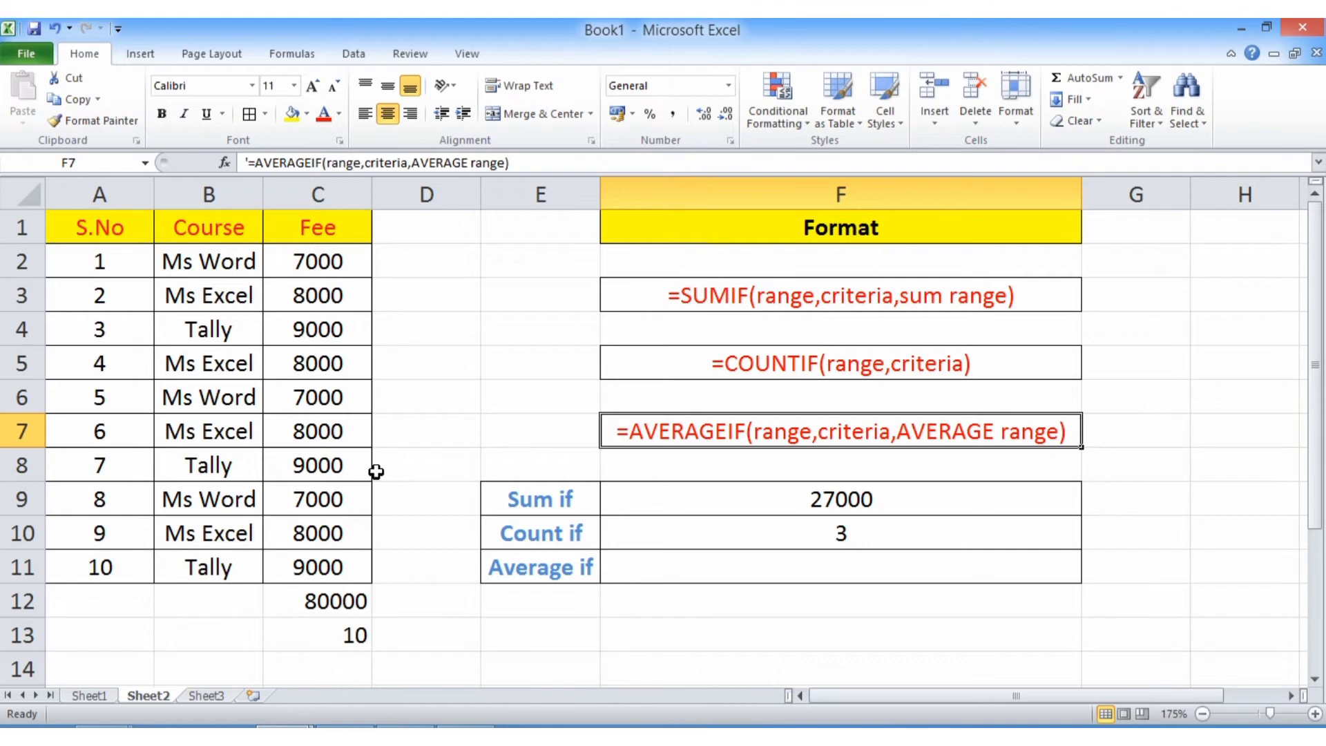
Calculate the average of all fees in D4 with the formula =AVERAGE(C2:C11).
{"action": "left_click", "coordinate": [443, 330]}
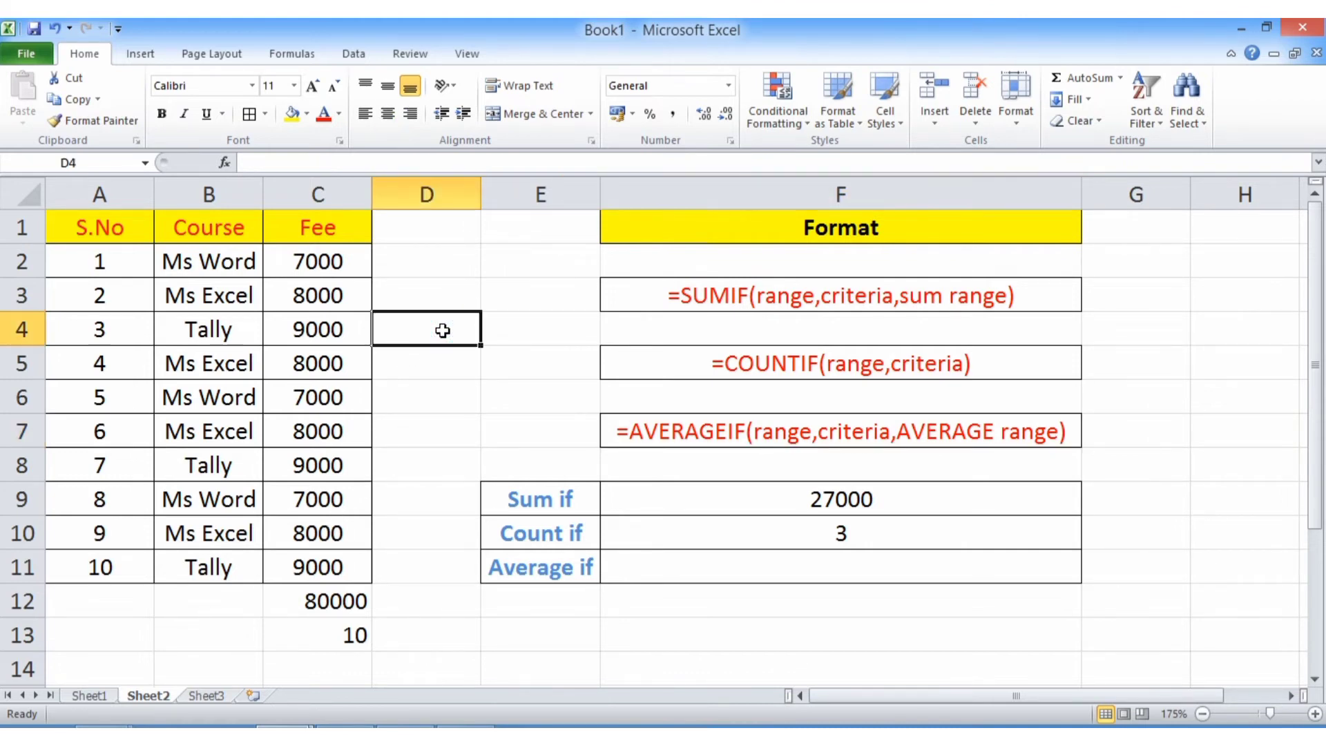
{"action": "type", "text": "=aver"}
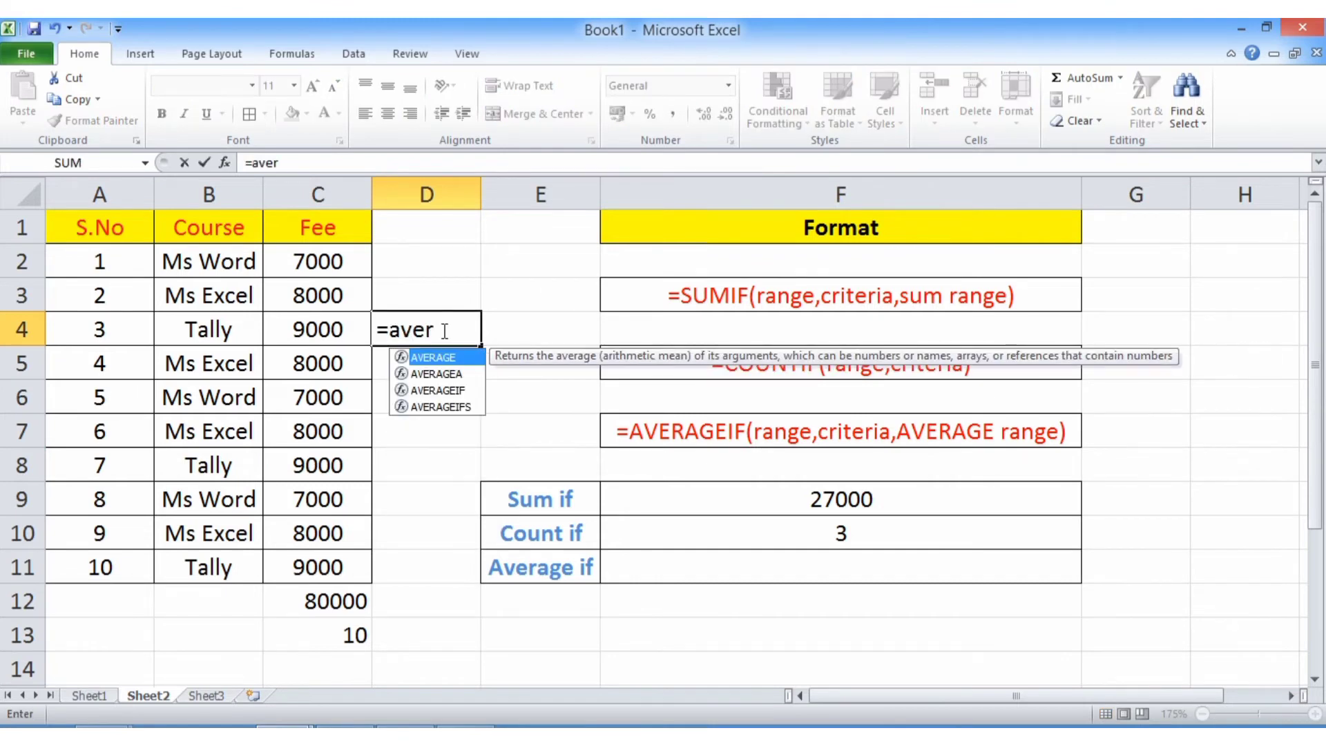
{"action": "key", "text": "Tab"}
{"action": "left_click", "coordinate": [316, 266]}
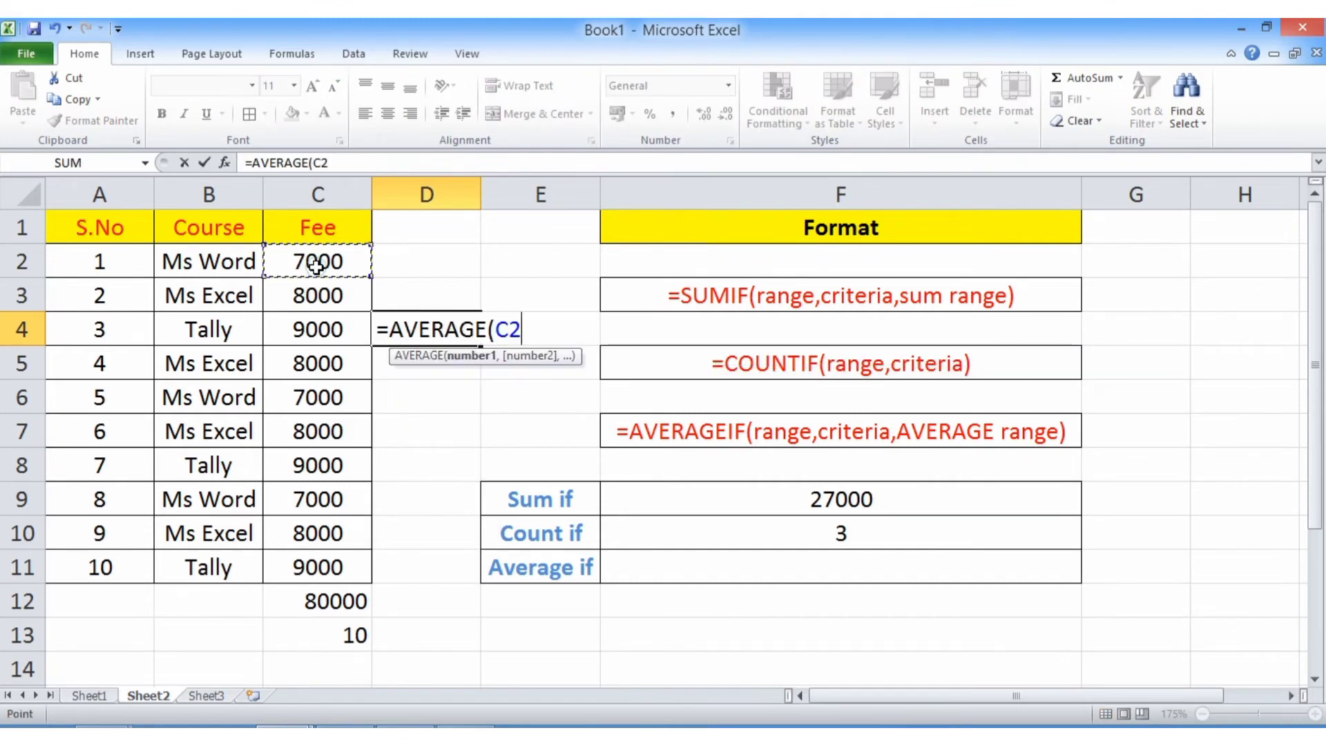
{"action": "left_click_drag", "start_coordinate": [316, 266], "coordinate": [314, 556]}
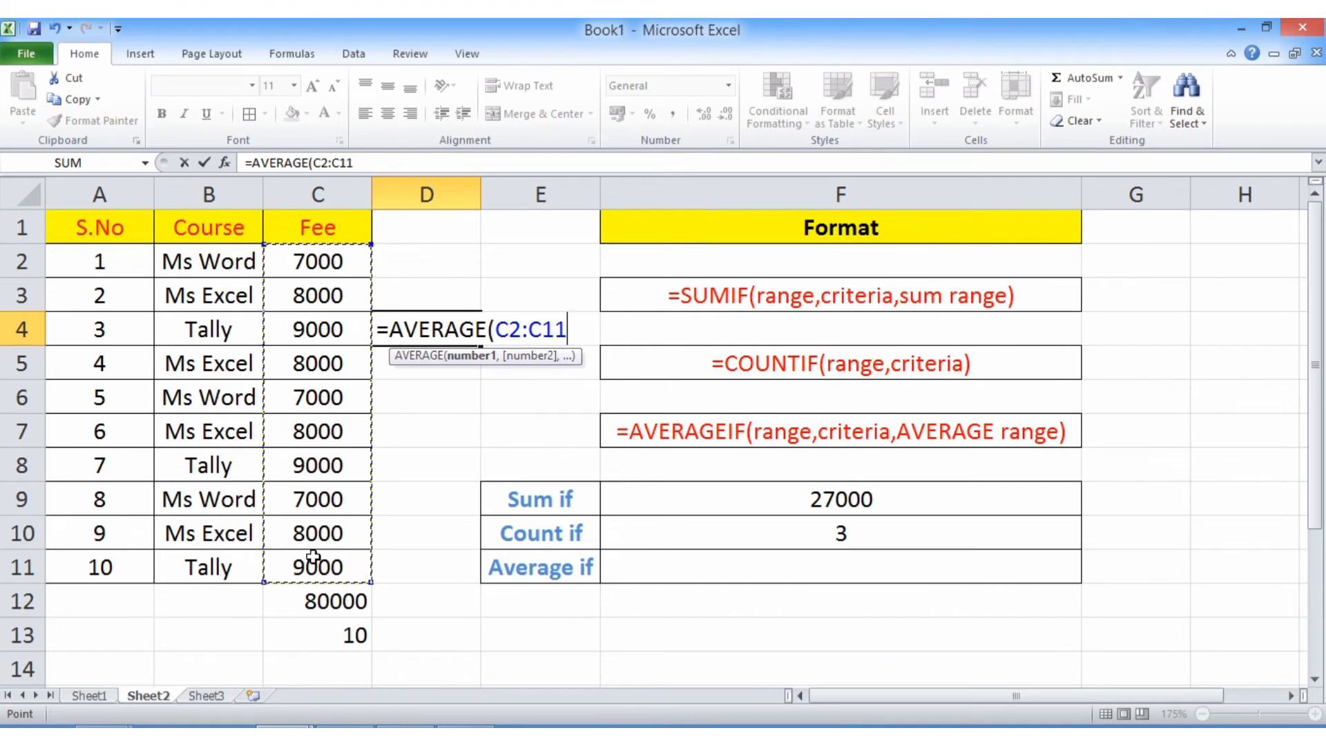
{"action": "type", "text": ")"}
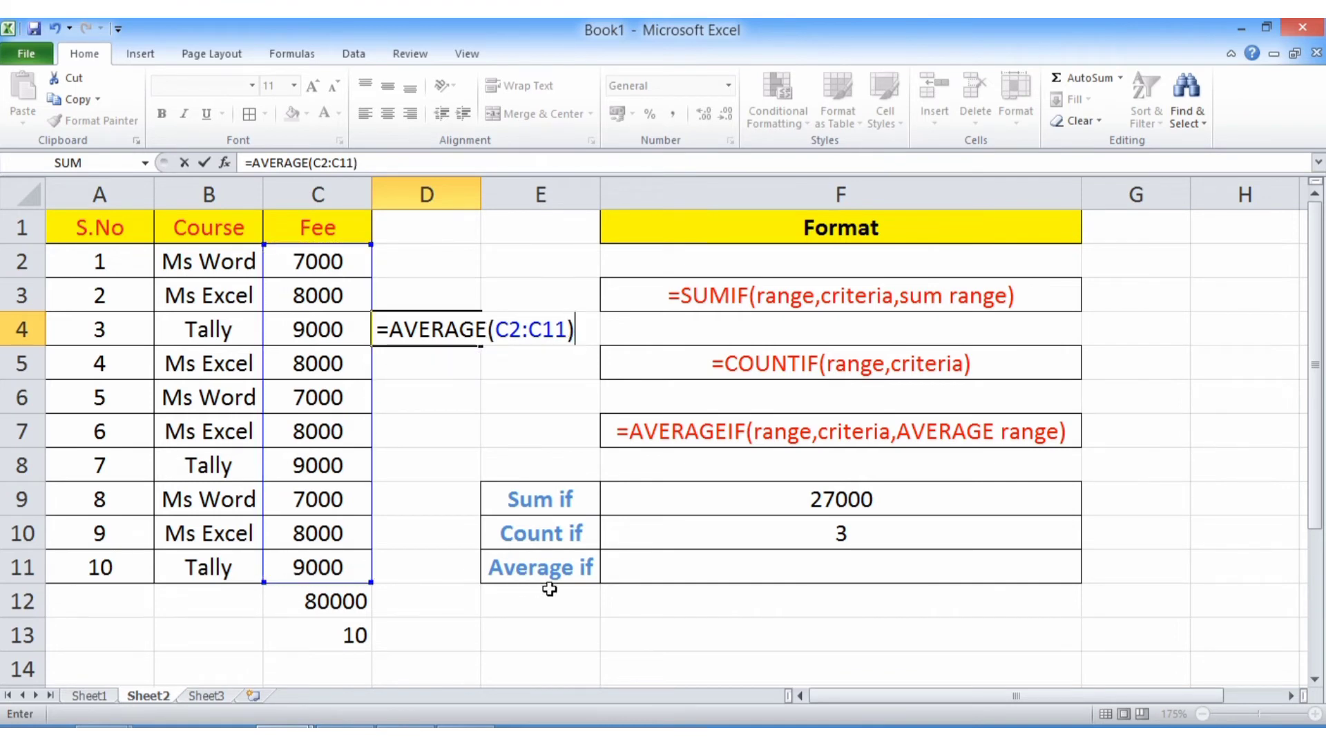
{"action": "key", "text": "Return"}
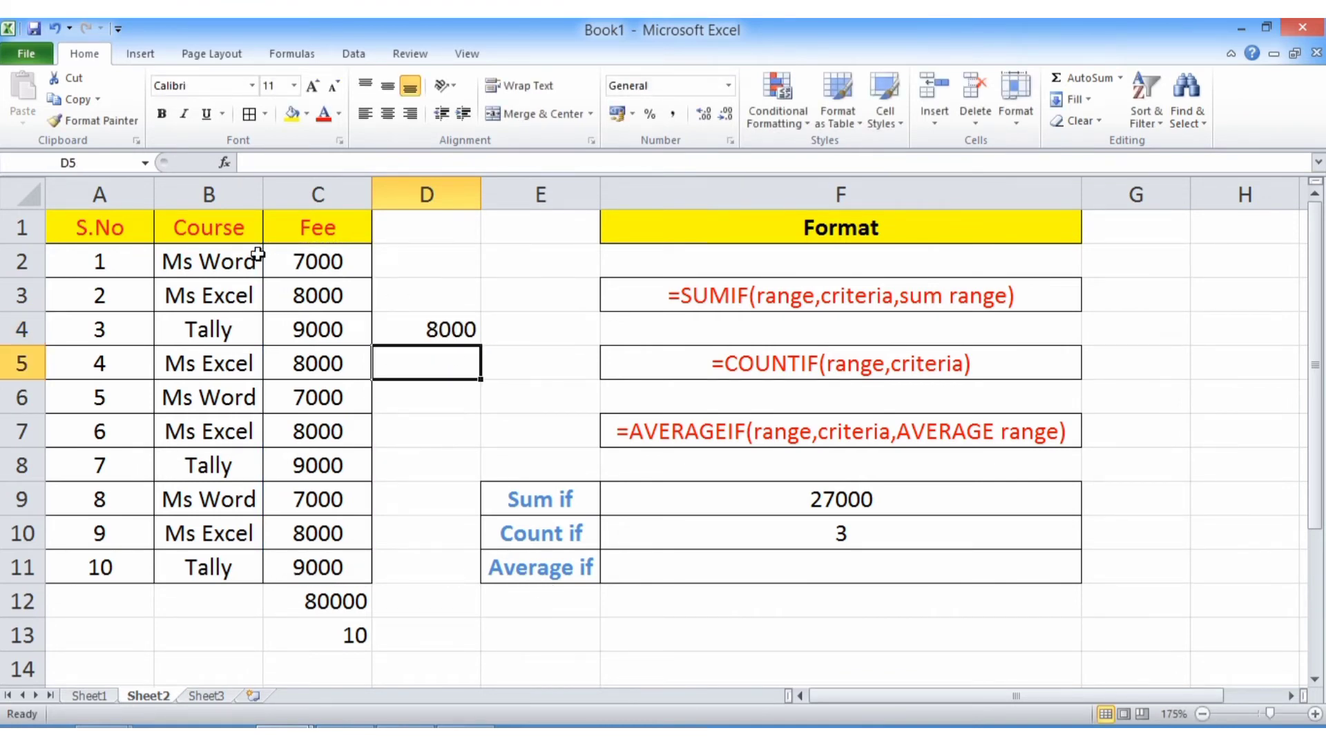
{"action": "left_click", "coordinate": [414, 329]}
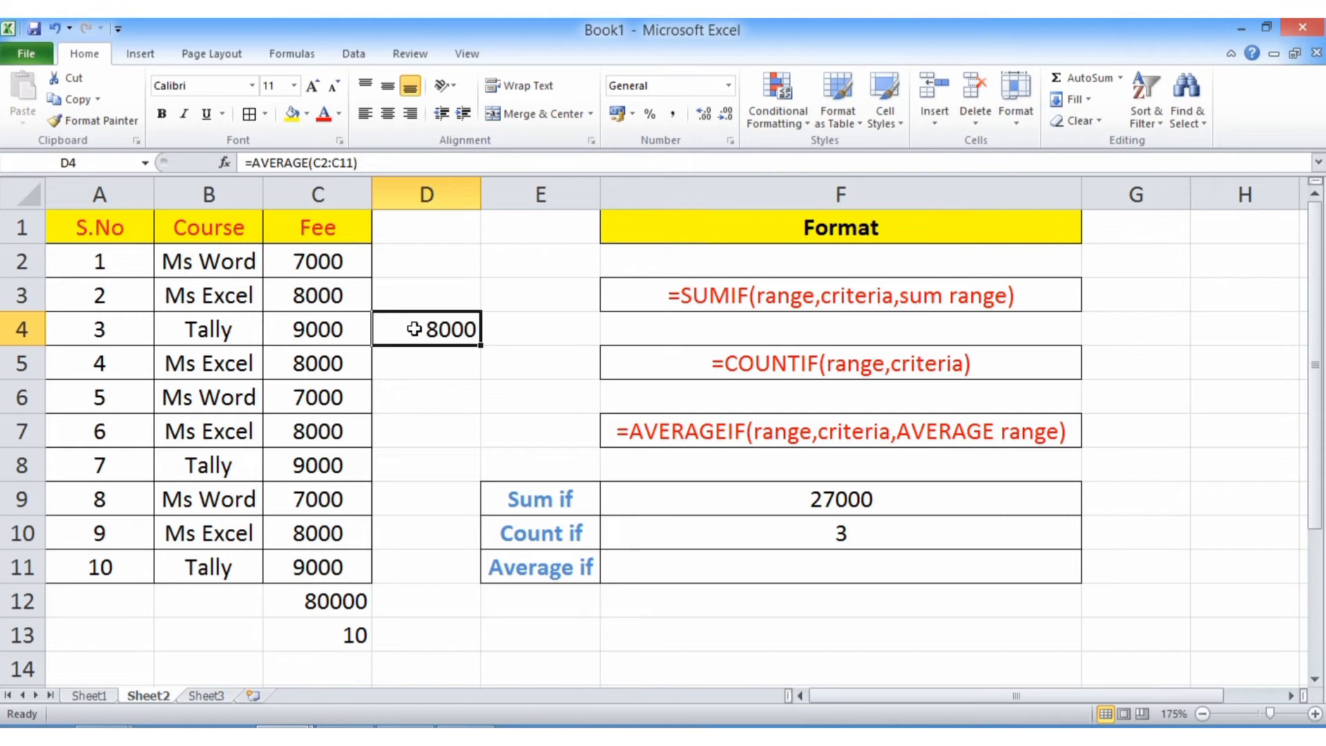
Begin an AVERAGEIF formula in F11 with the Course entries B2:B11 as its range.
{"action": "left_click", "coordinate": [670, 557]}
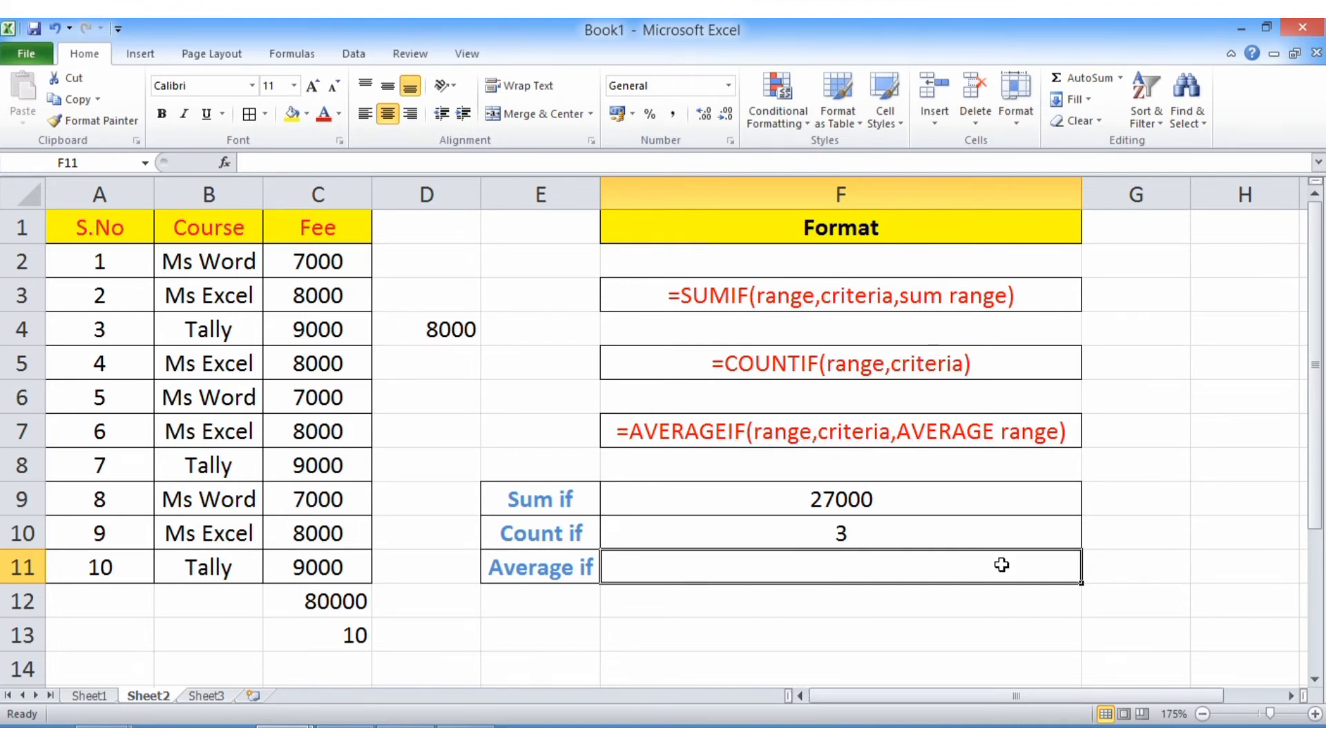
{"action": "double_click", "coordinate": [657, 559]}
{"action": "type", "text": "=aver"}
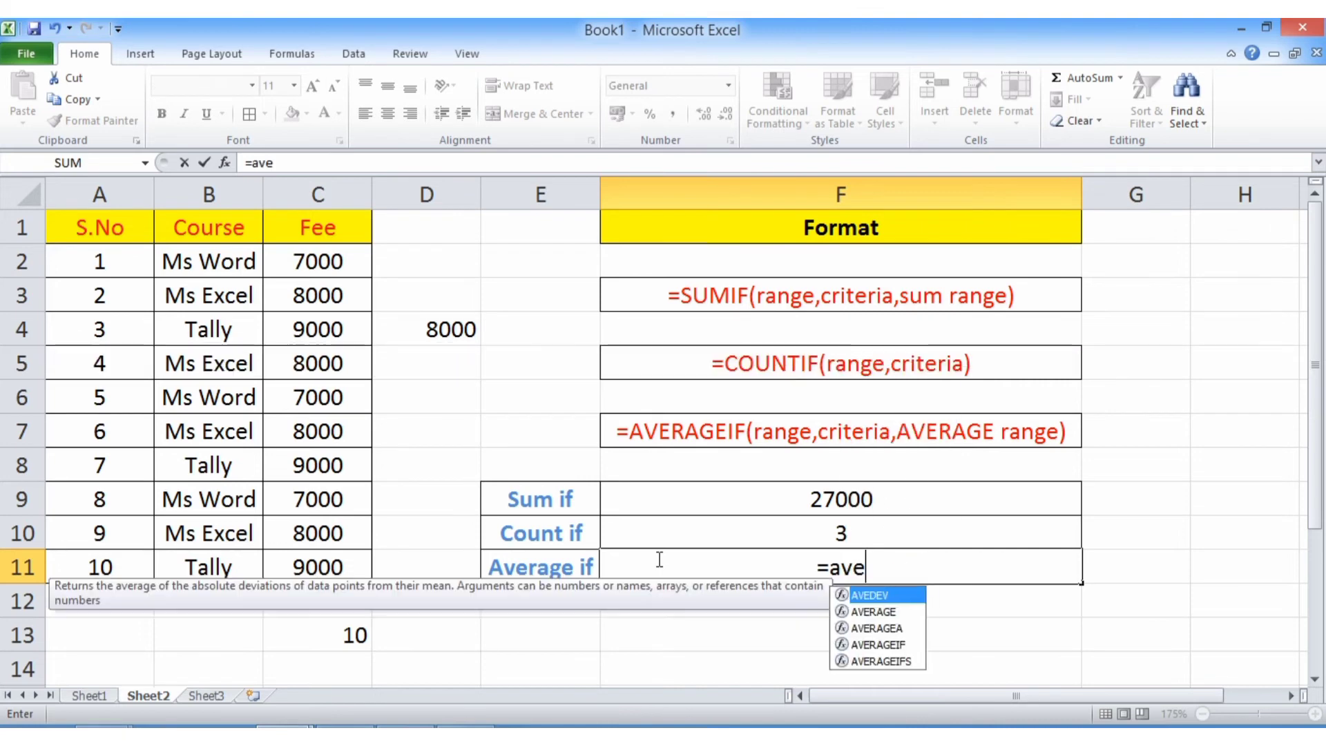
{"action": "key", "text": "Down"}
{"action": "key", "text": "Down"}
{"action": "key", "text": "Tab"}
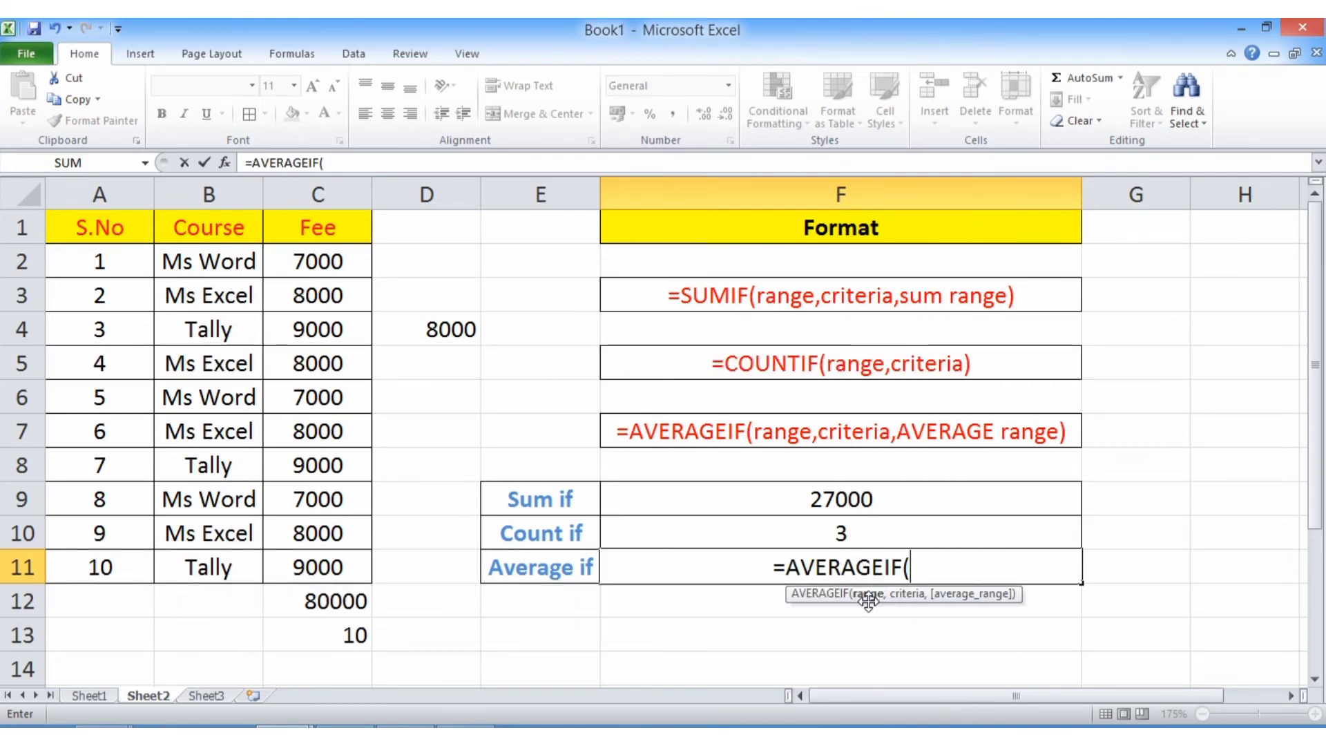
{"action": "left_click_drag", "start_coordinate": [182, 274], "coordinate": [219, 558]}
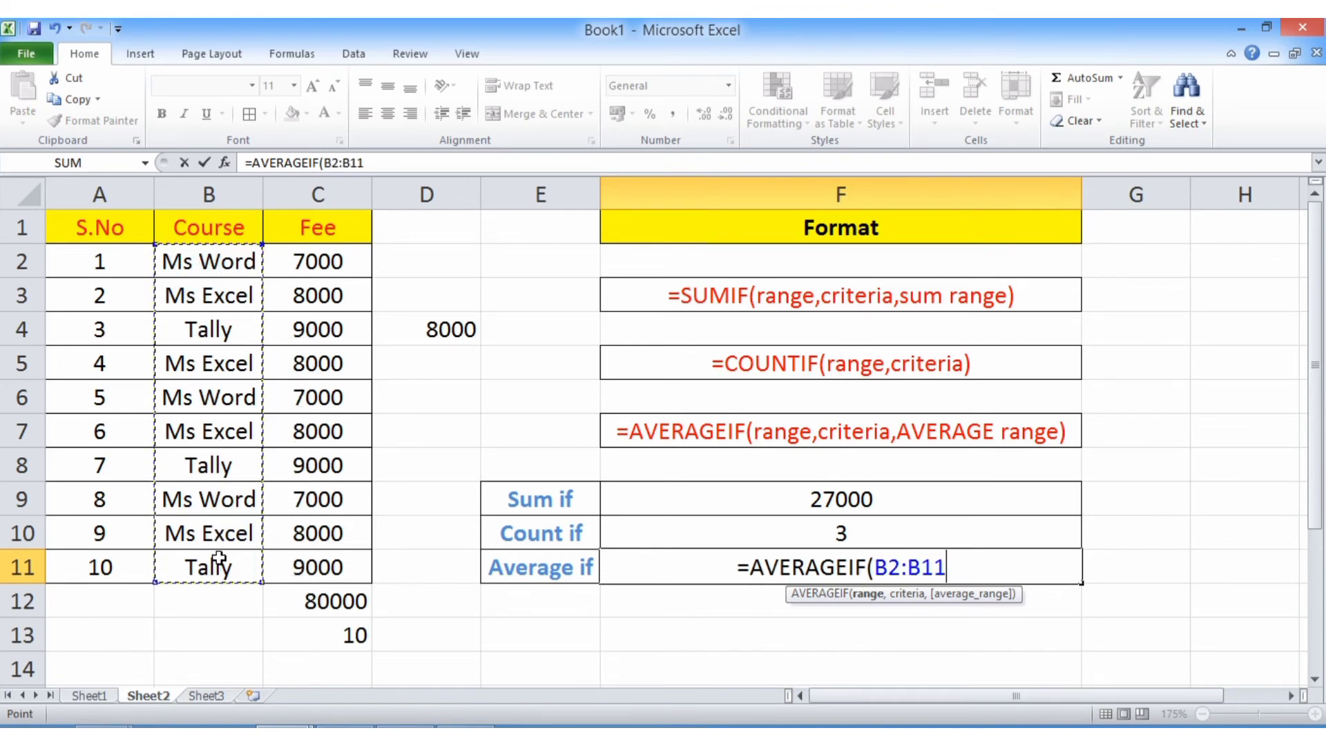
{"action": "type", "text": ","}
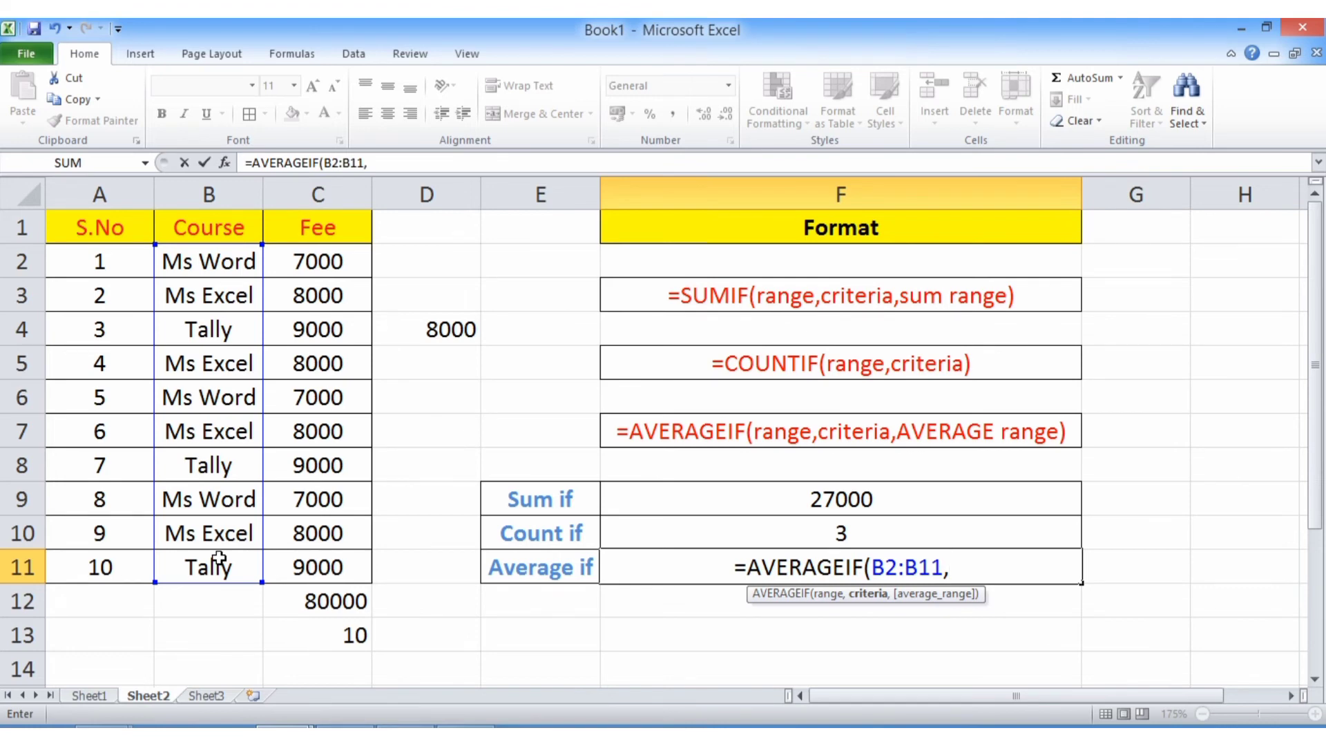
Complete the AVERAGEIF formula in F11 with the criterion "Ms Excel" and the average range C2:C11.
{"action": "type", "text": "\"Ms Exce"}
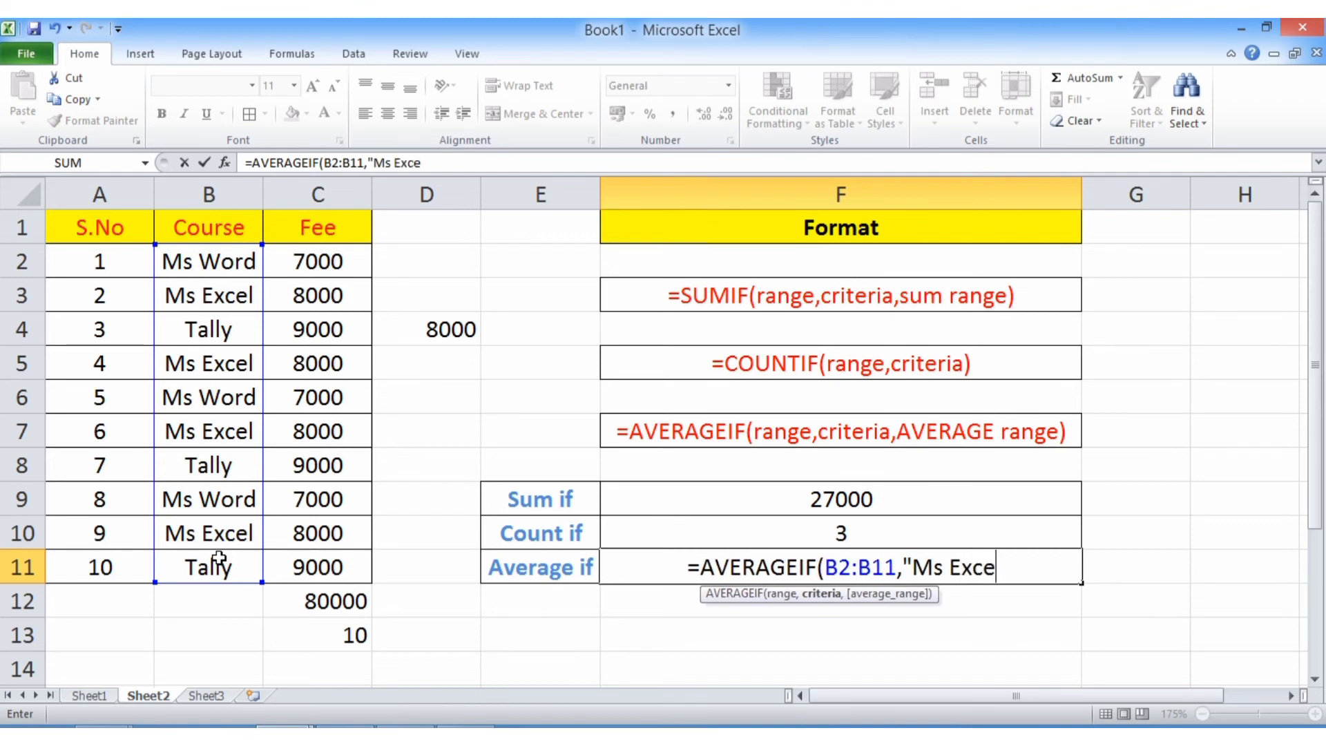
{"action": "type", "text": "l\""}
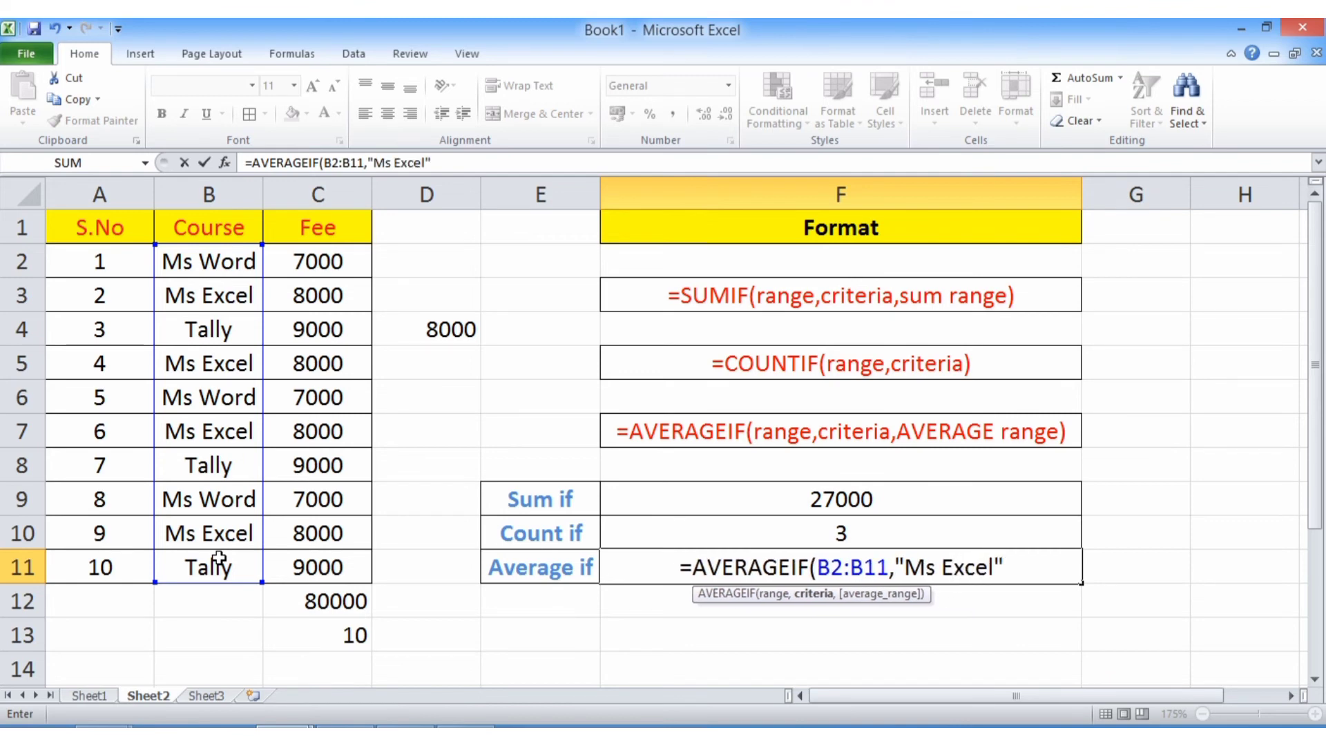
{"action": "type", "text": ","}
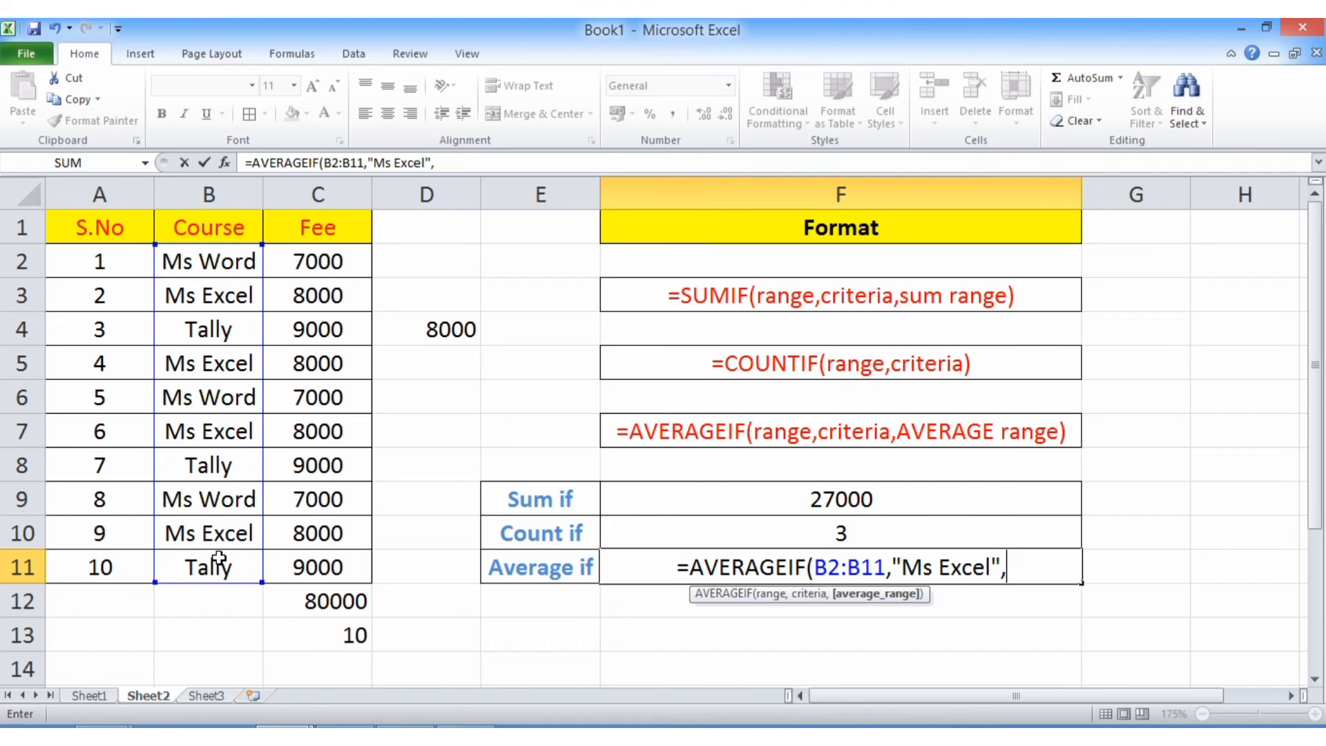
{"action": "left_click", "coordinate": [320, 263]}
{"action": "left_click_drag", "start_coordinate": [320, 262], "coordinate": [336, 565]}
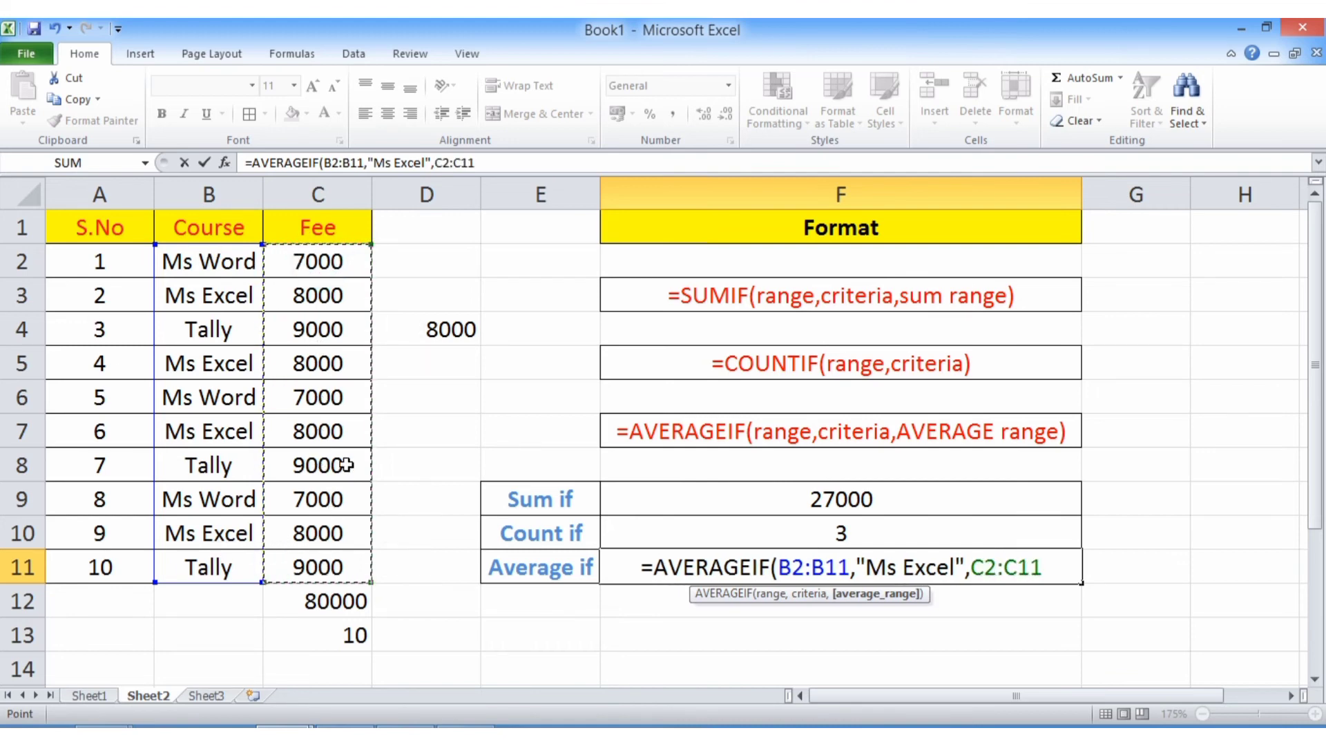
{"action": "type", "text": ")"}
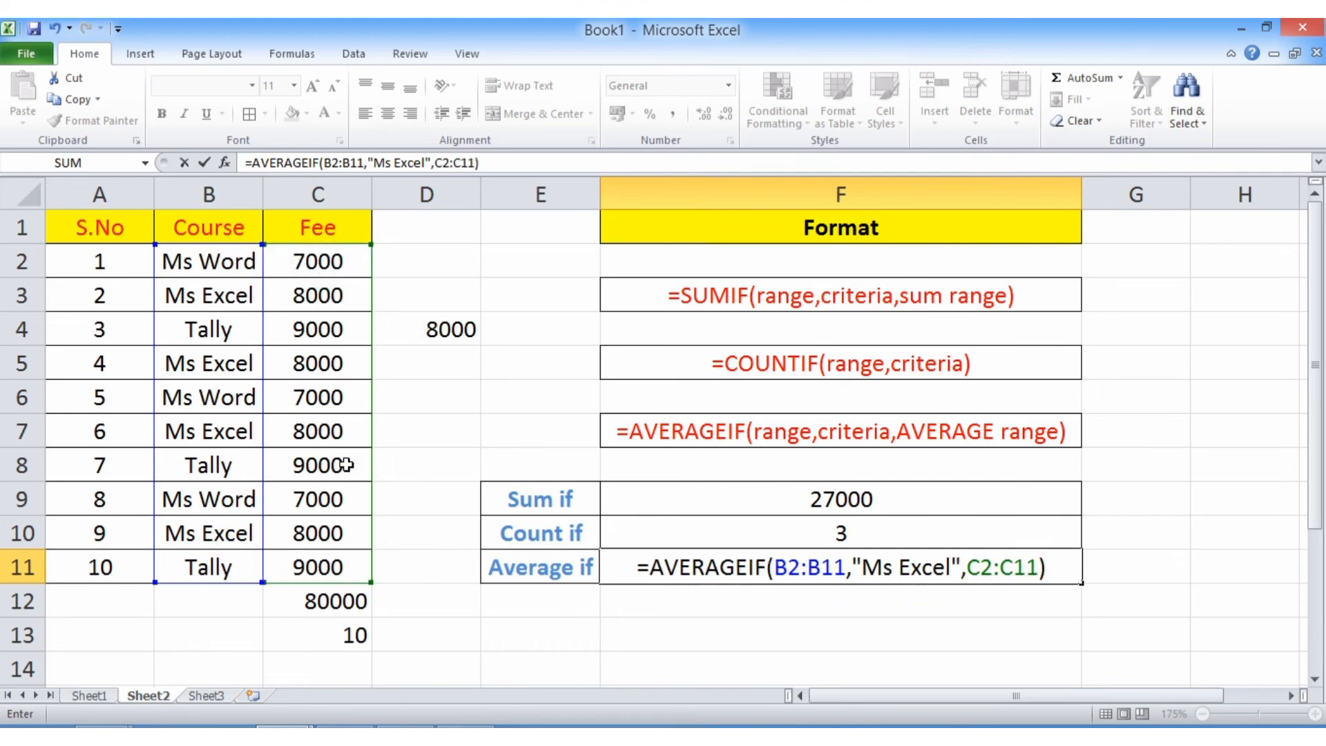
{"action": "key", "text": "Return"}
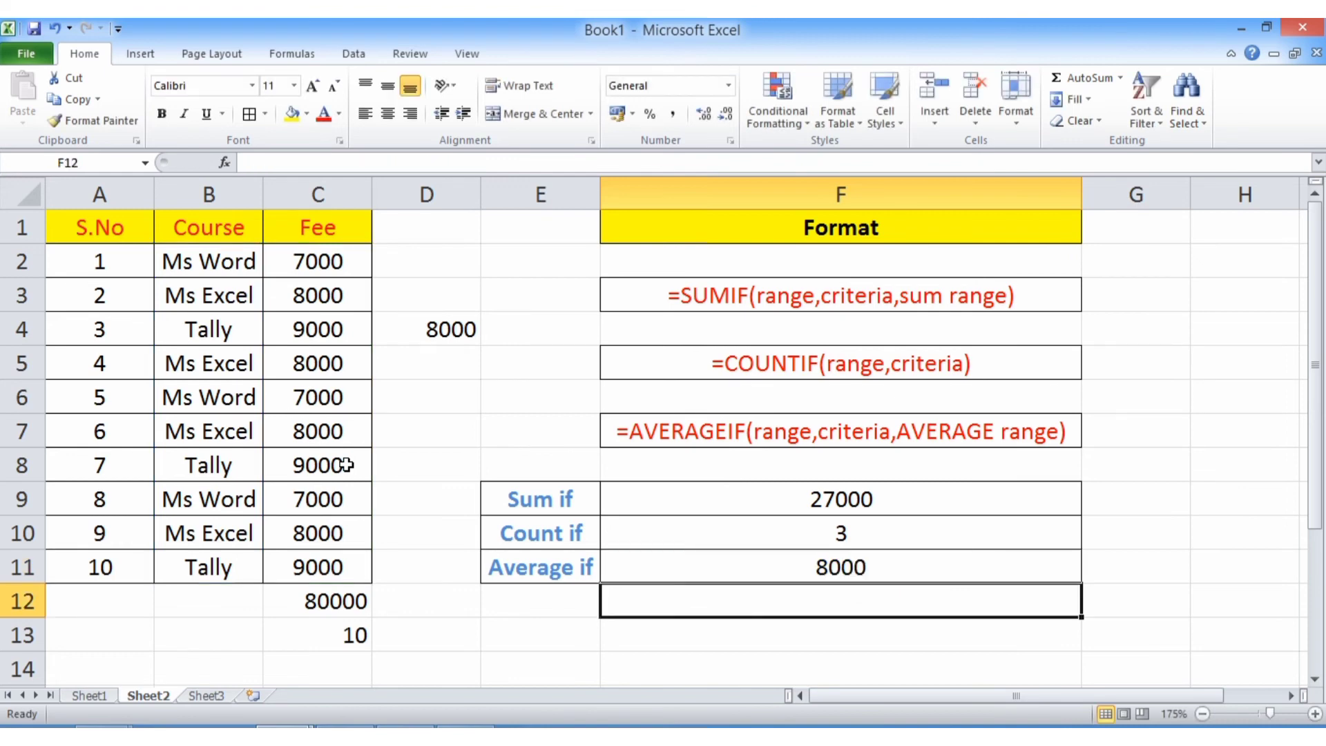
Change the criterion of the AVERAGEIF formula in F11 to "Tally".
{"action": "left_click", "coordinate": [656, 554]}
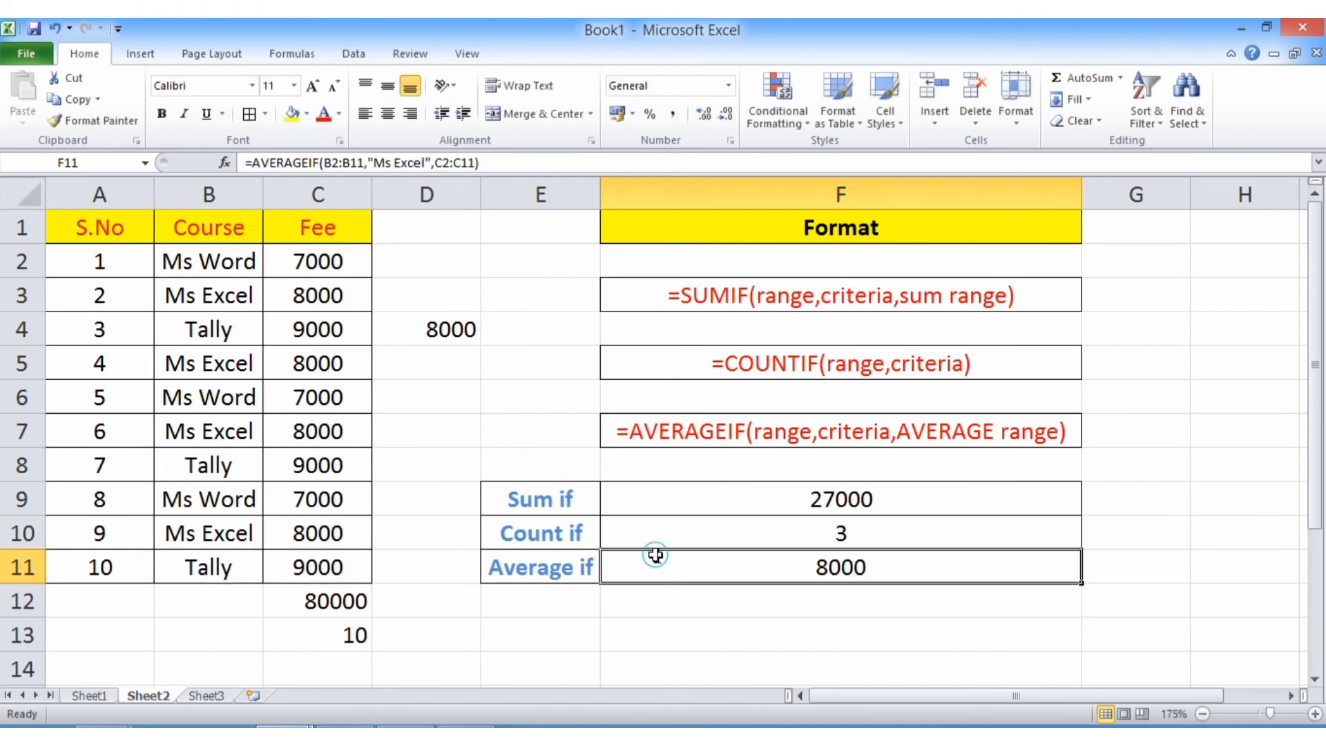
{"action": "double_click", "coordinate": [656, 555]}
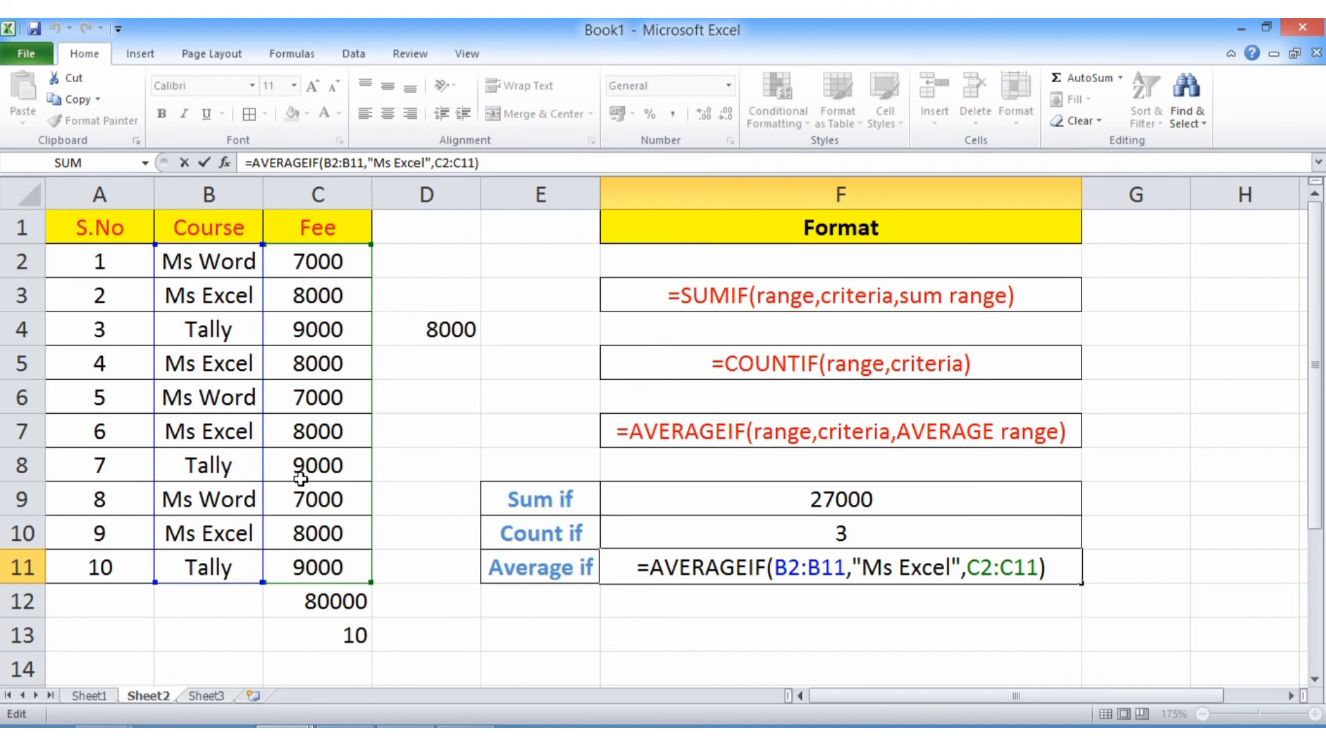
{"action": "left_click", "coordinate": [865, 572]}
{"action": "left_click_drag", "start_coordinate": [865, 571], "coordinate": [951, 568]}
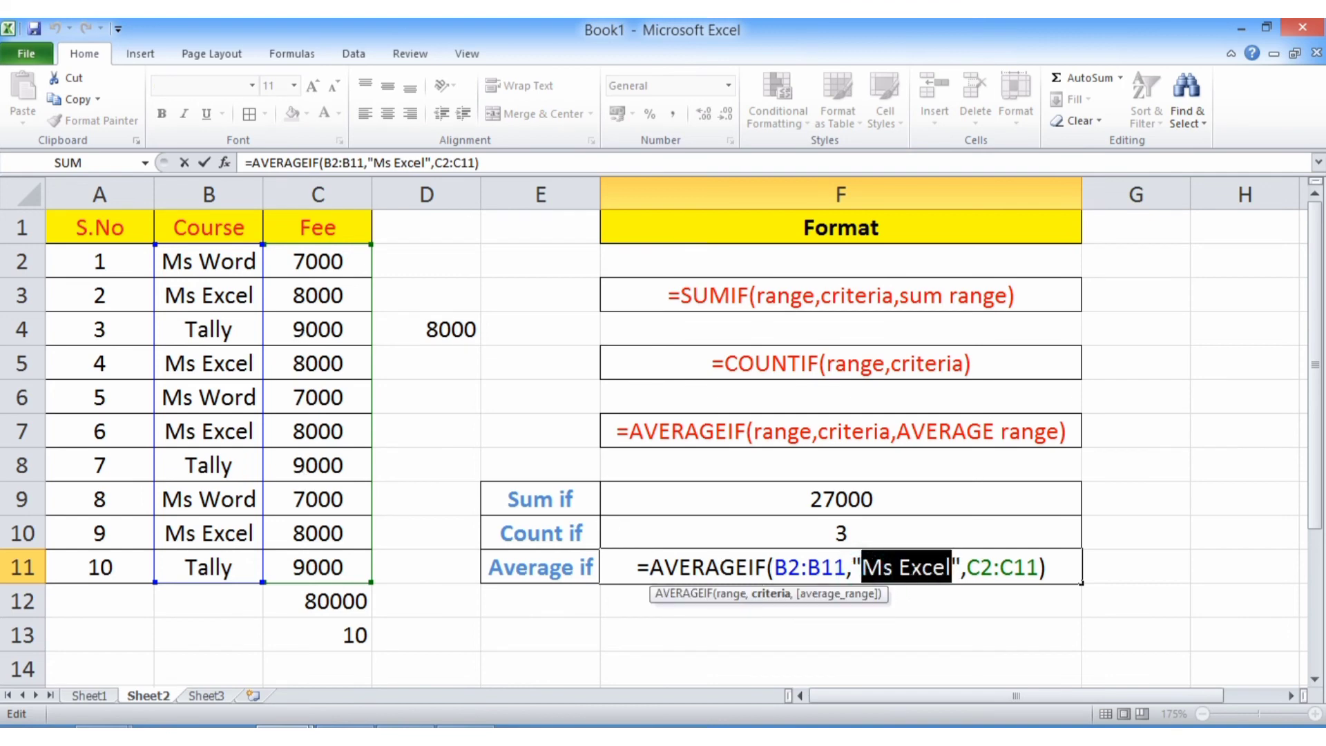
{"action": "key", "text": "BackSpace"}
{"action": "type", "text": "Tall"}
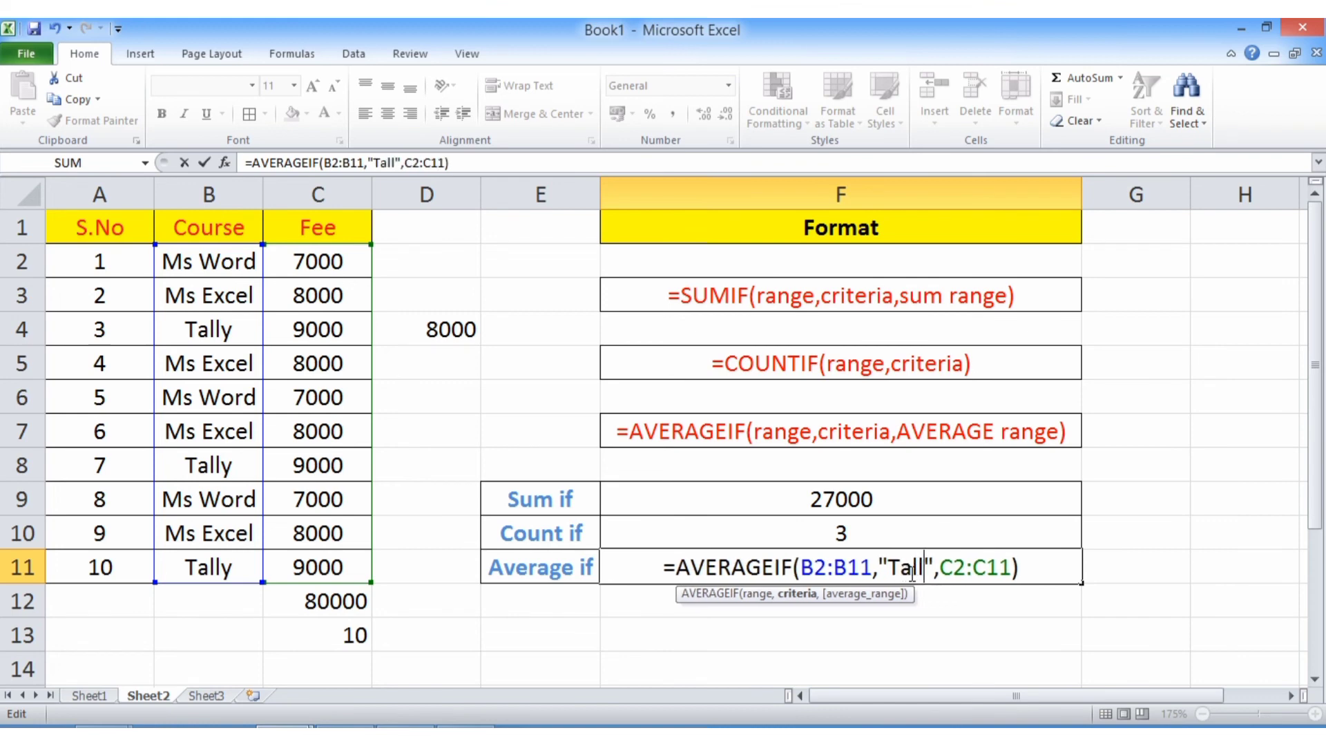
{"action": "type", "text": "y"}
{"action": "key", "text": "Return"}
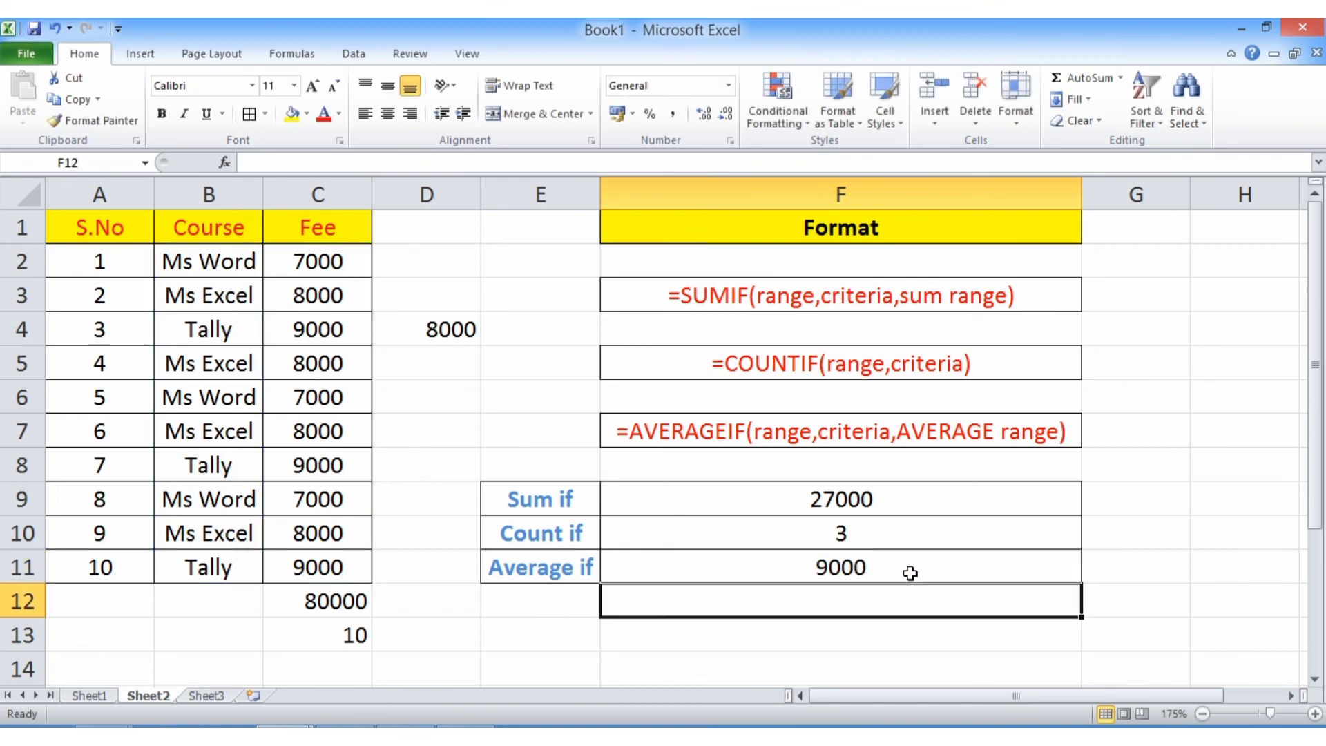
Review the AVERAGEIF result in F11 and the SUMIF, COUNTIF and AVERAGEIF formats in F3, F5 and F7.
{"action": "left_click", "coordinate": [910, 573]}
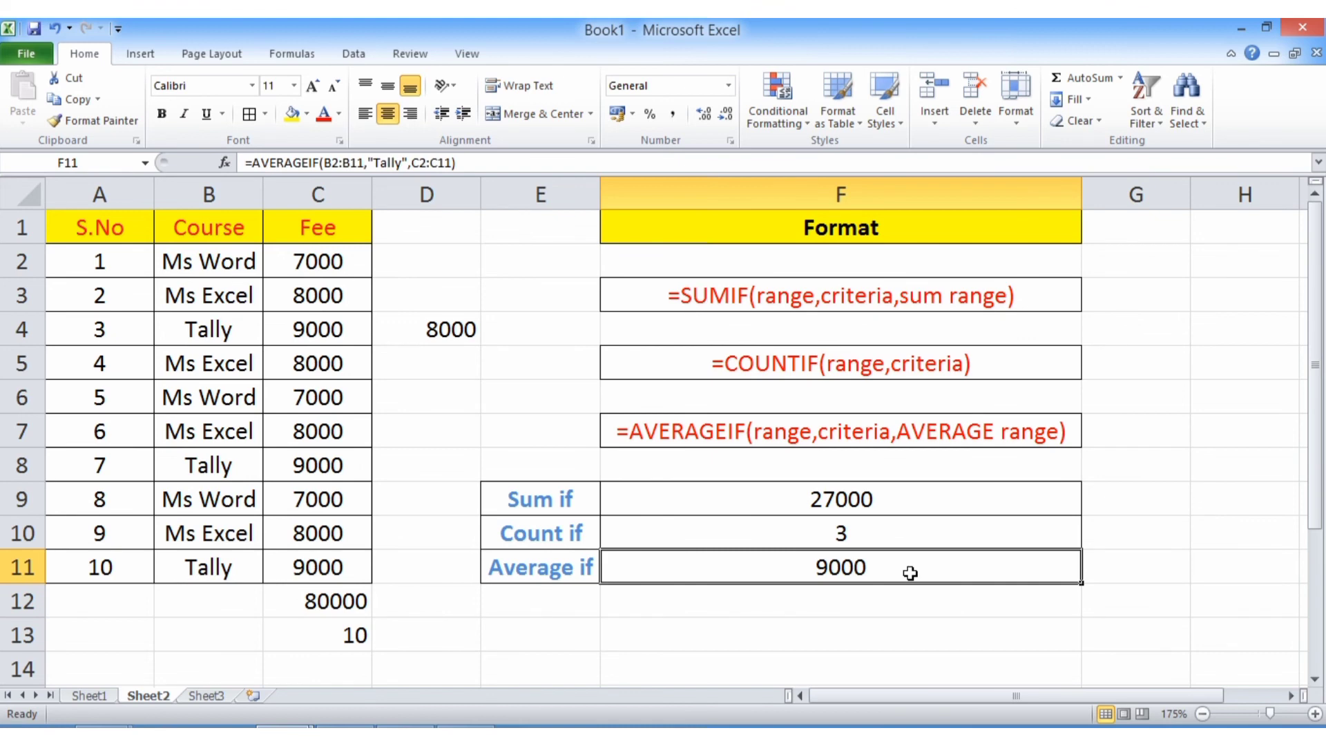
{"action": "left_click", "coordinate": [713, 298]}
{"action": "left_click", "coordinate": [719, 362]}
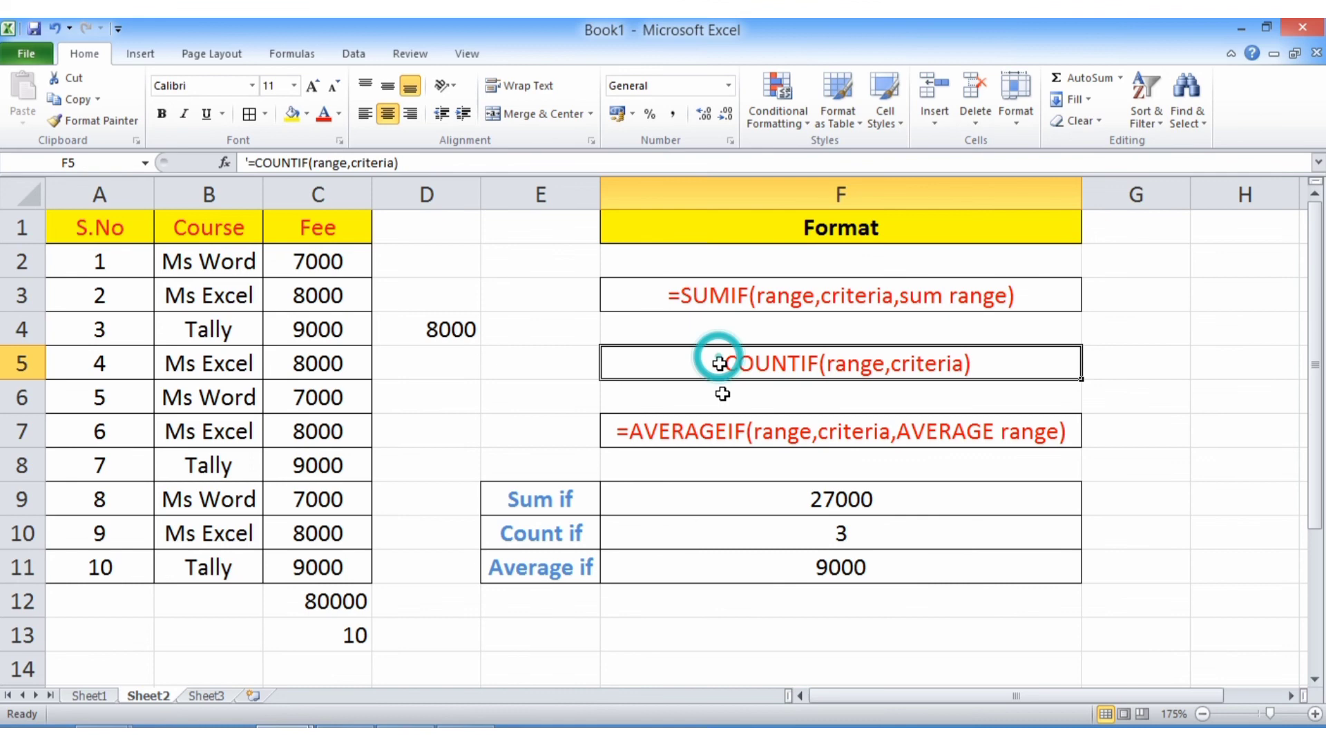
{"action": "left_click", "coordinate": [722, 429]}
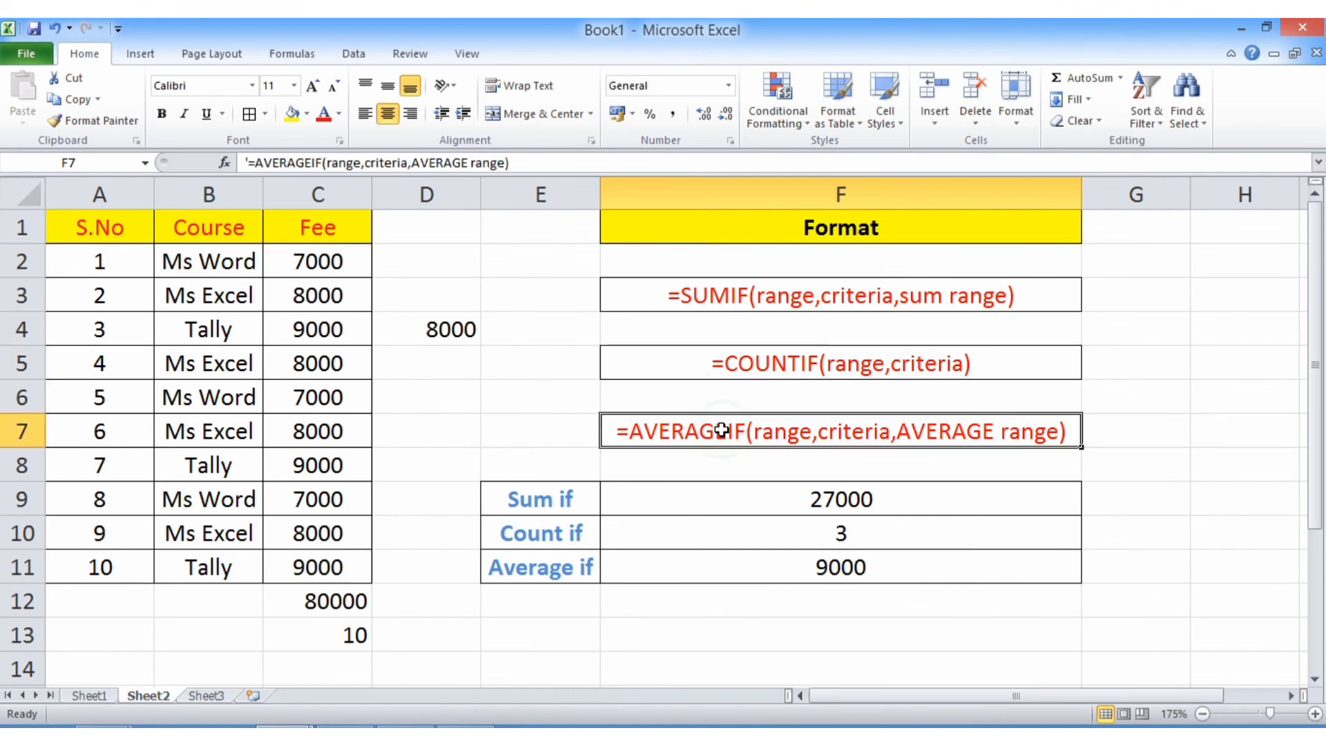
{"action": "left_click", "coordinate": [1223, 492]}
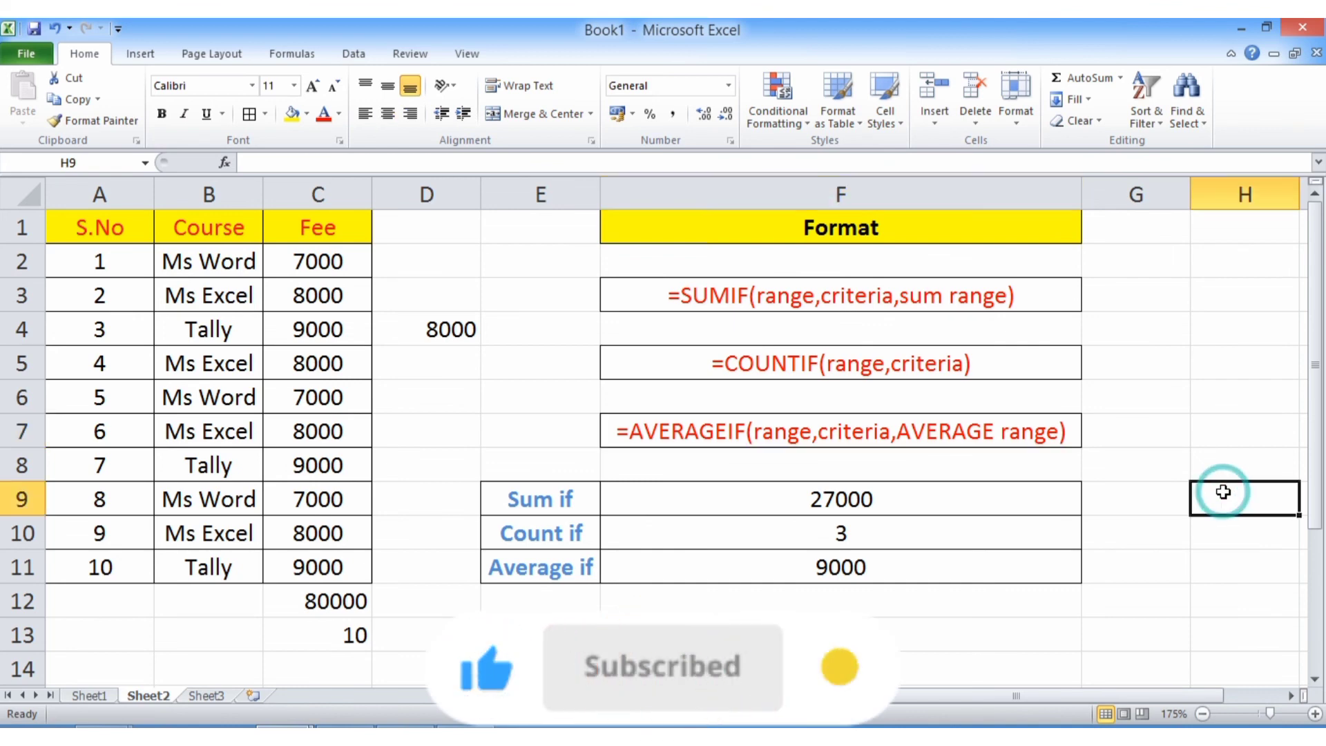